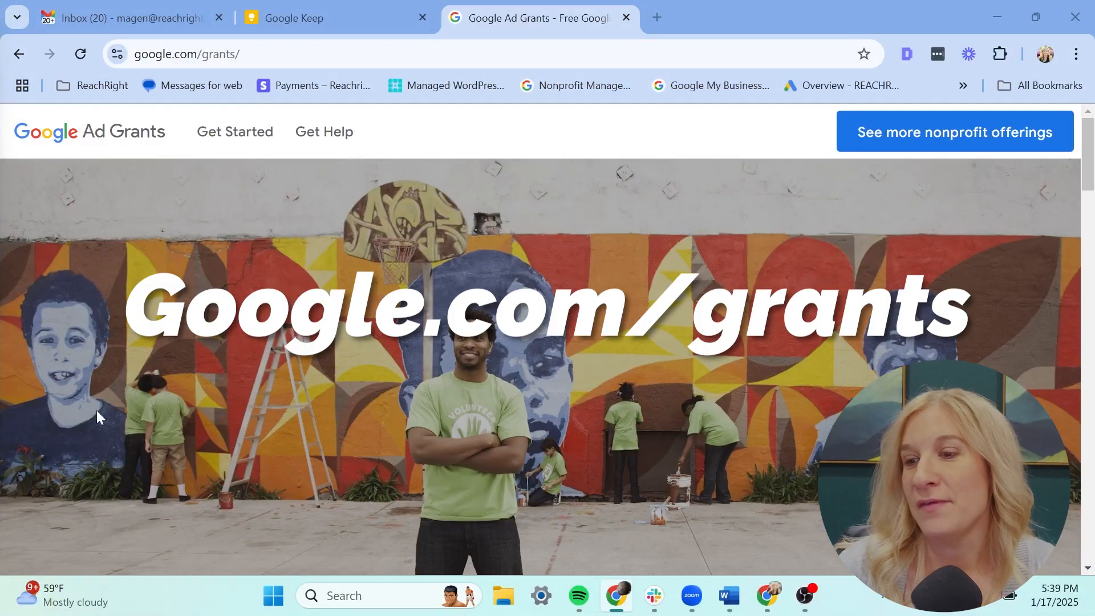
Scroll to the bottom of the Ad Grants overview and choose Get Started
{"action": "scroll", "coordinate": [102, 418], "scroll_direction": "down", "scroll_amount": 7}
{"action": "scroll", "coordinate": [520, 336], "scroll_direction": "down", "scroll_amount": 20}
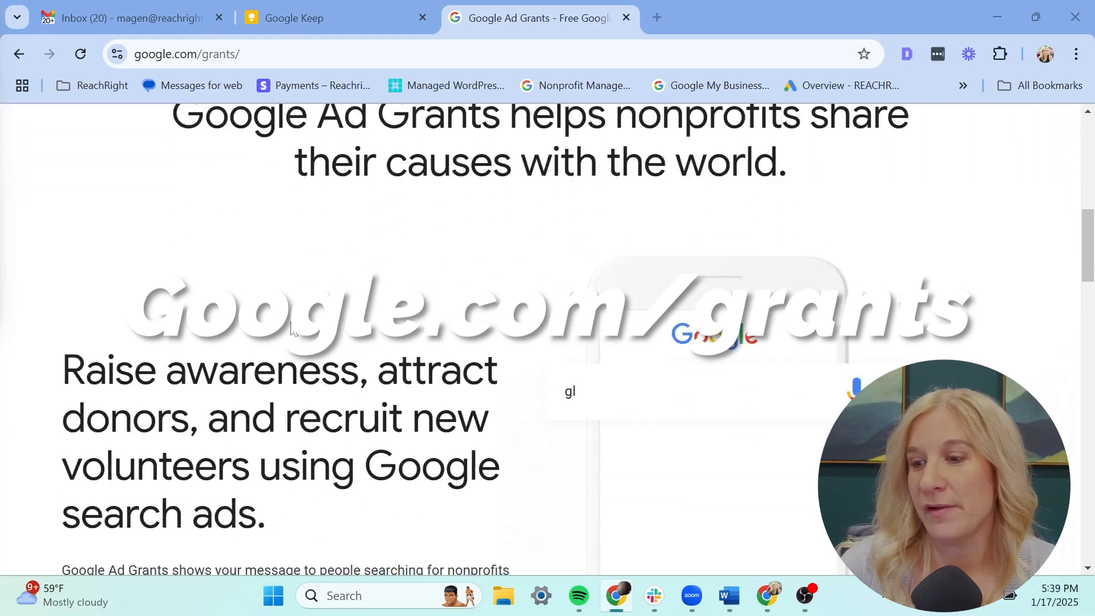
{"action": "left_click", "coordinate": [521, 335]}
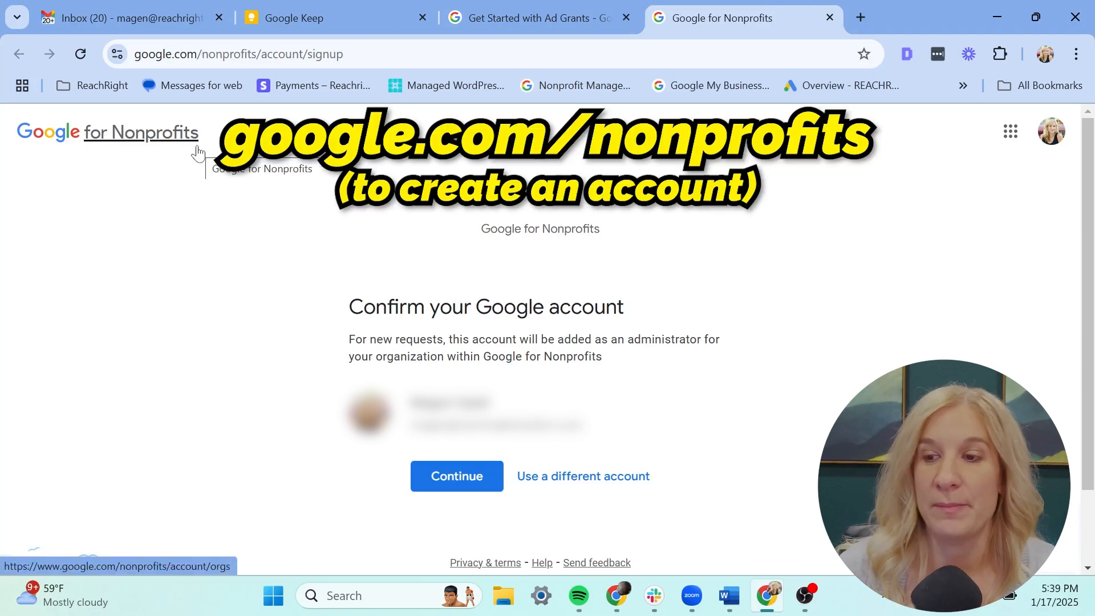
Choose to sign up with a different Google account
{"action": "scroll", "coordinate": [730, 343], "scroll_direction": "down", "scroll_amount": 2}
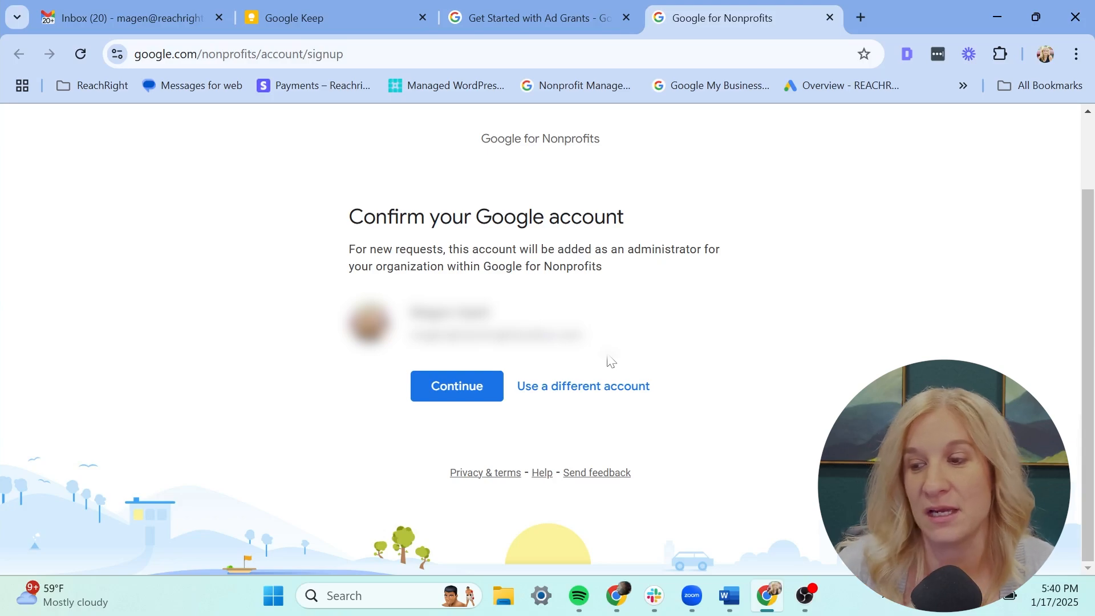
{"action": "left_click", "coordinate": [593, 384]}
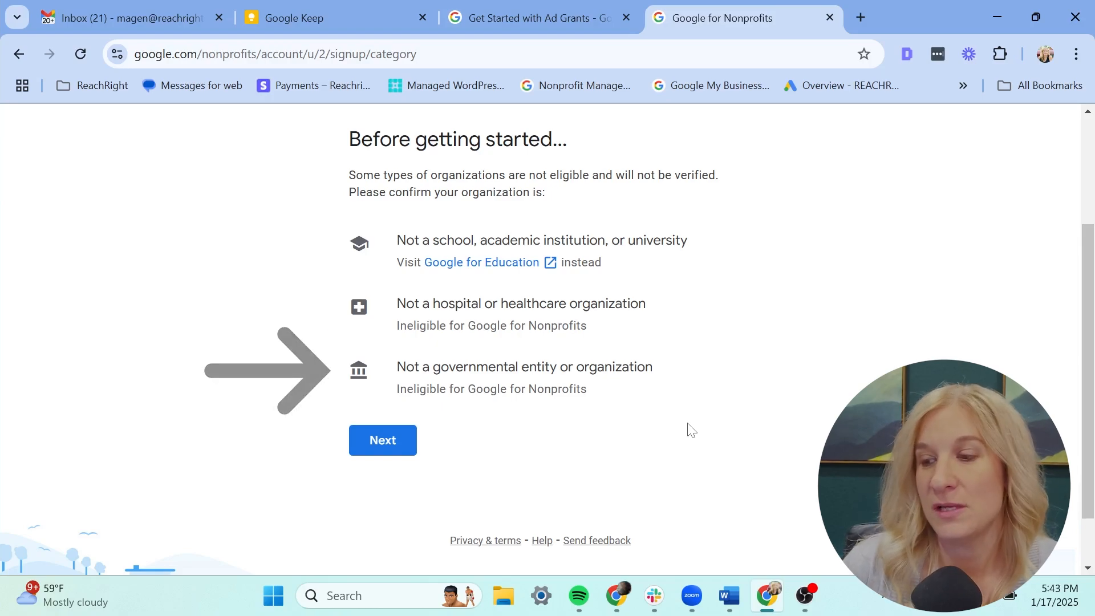
Confirm the organization is not a school, hospital or government entity and review the application checklist
{"action": "left_click", "coordinate": [414, 450]}
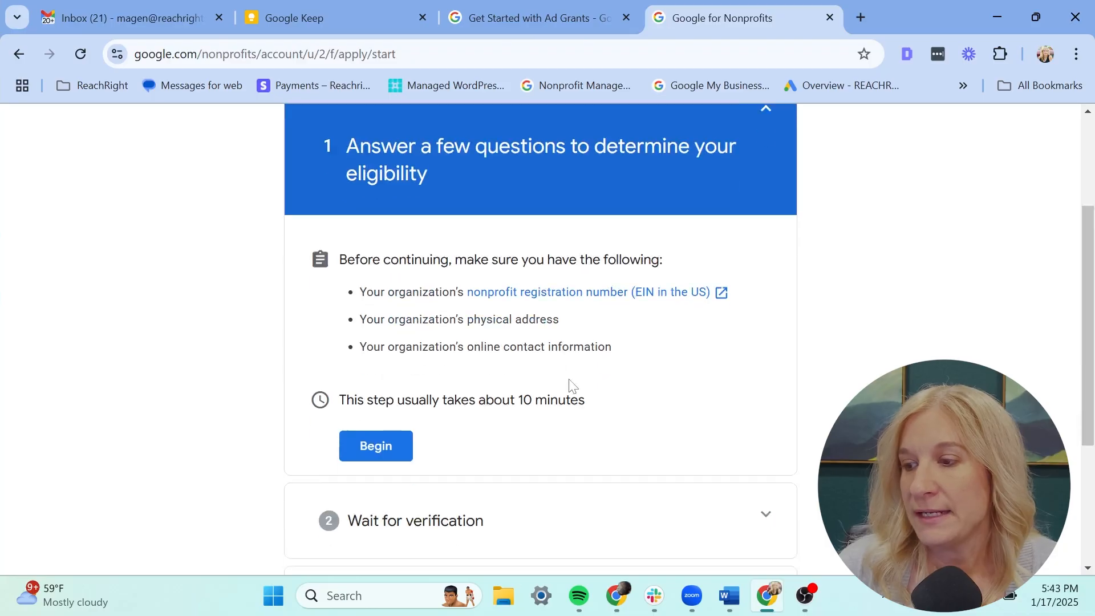
{"action": "scroll", "coordinate": [569, 386], "scroll_direction": "down", "scroll_amount": 1}
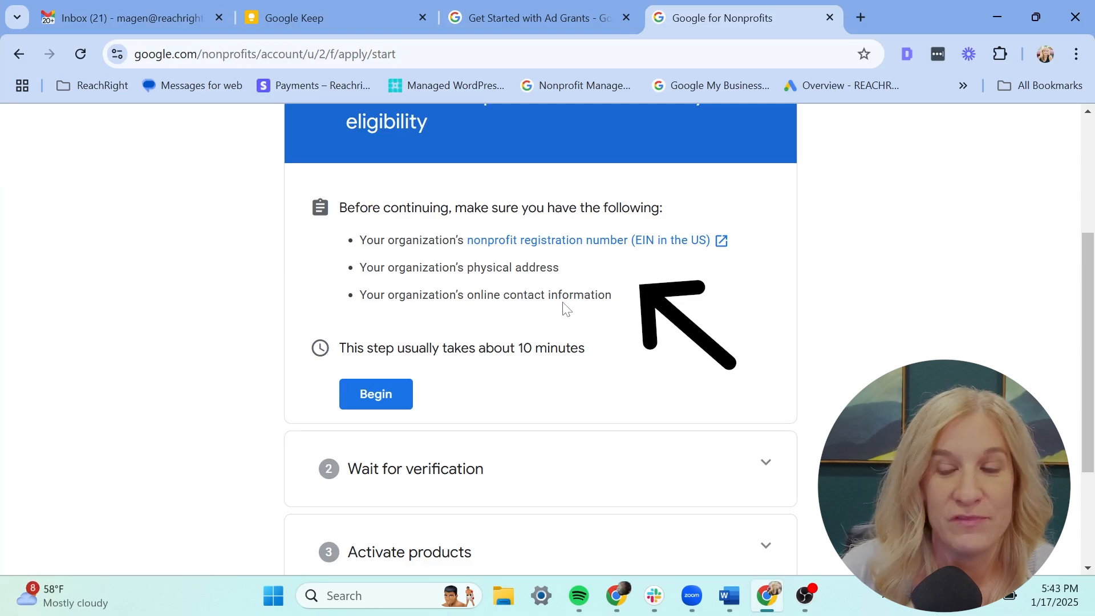
Begin the application and continue past the Goodstack verification notice
{"action": "left_click", "coordinate": [407, 395]}
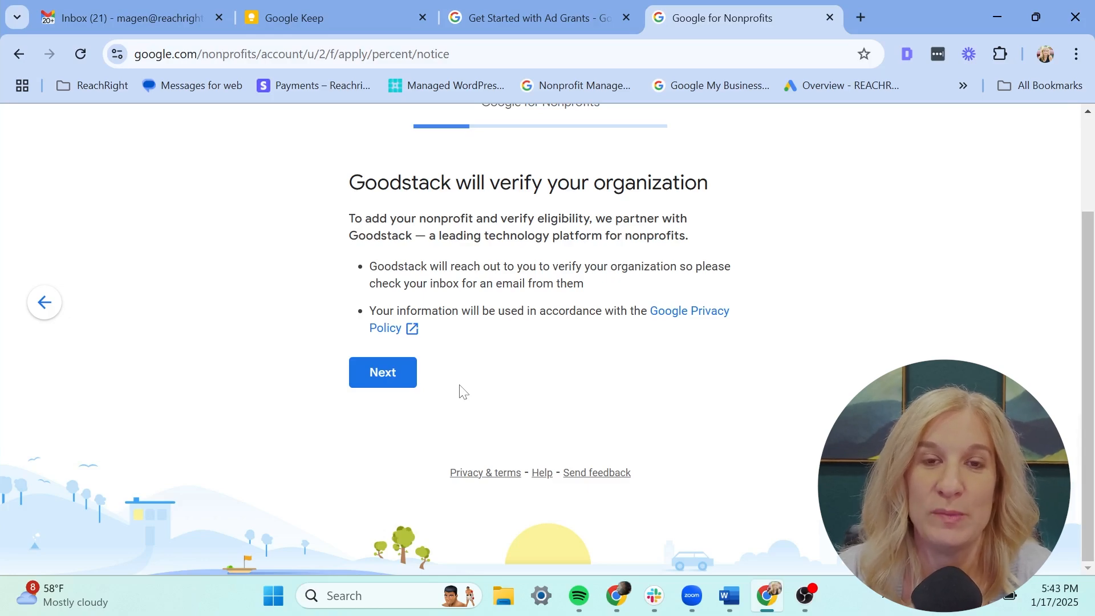
{"action": "left_click", "coordinate": [412, 377]}
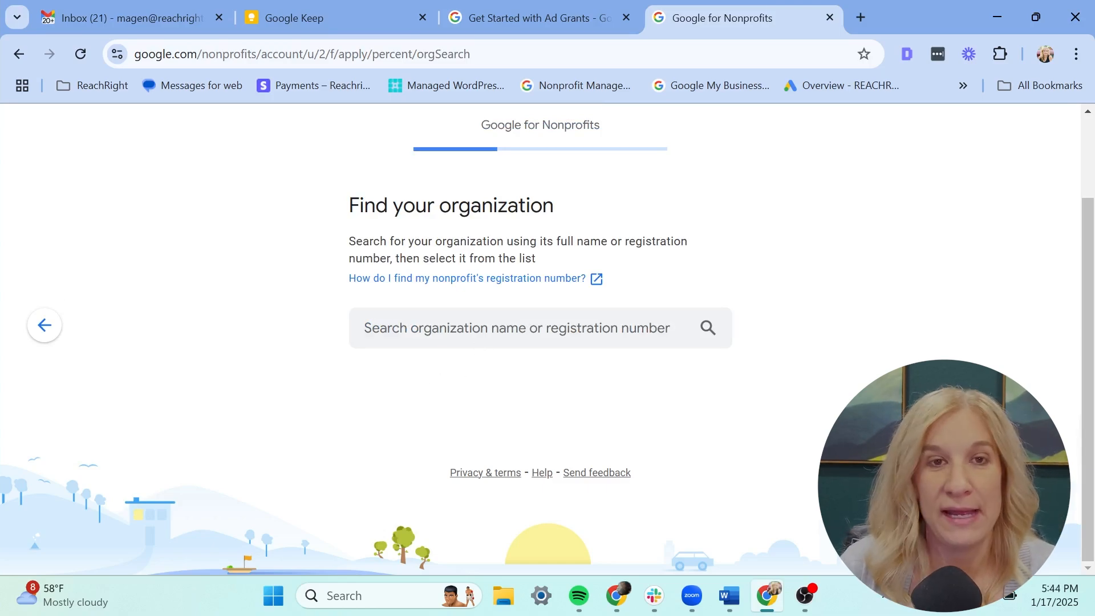
Search the organization lookup for 'cornerstone church'
{"action": "left_click", "coordinate": [516, 327]}
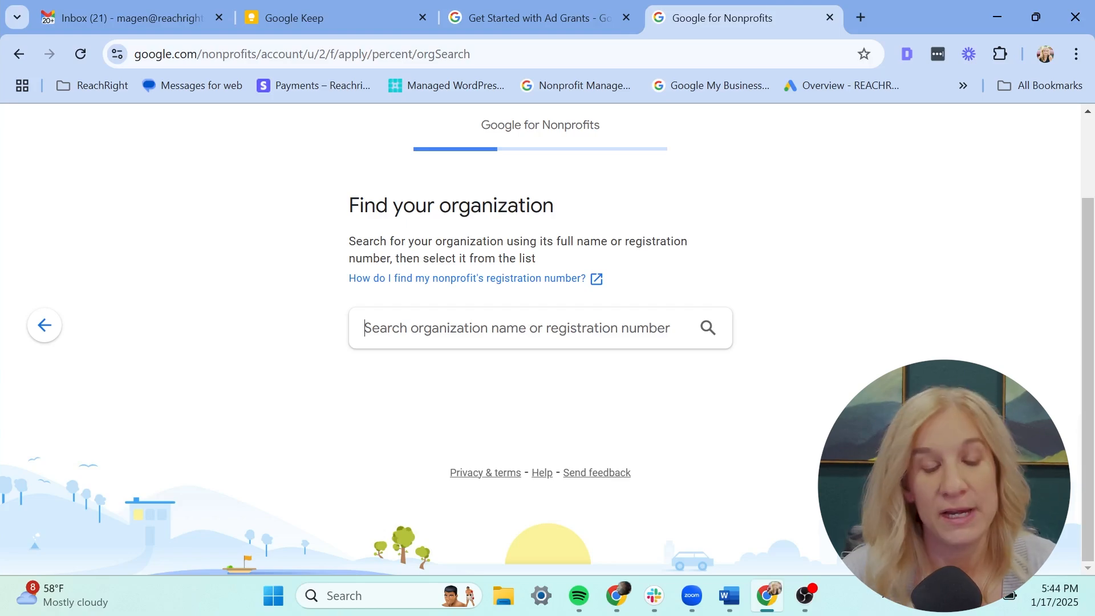
{"action": "type", "text": "cornerstone church"}
{"action": "key", "text": "Return"}
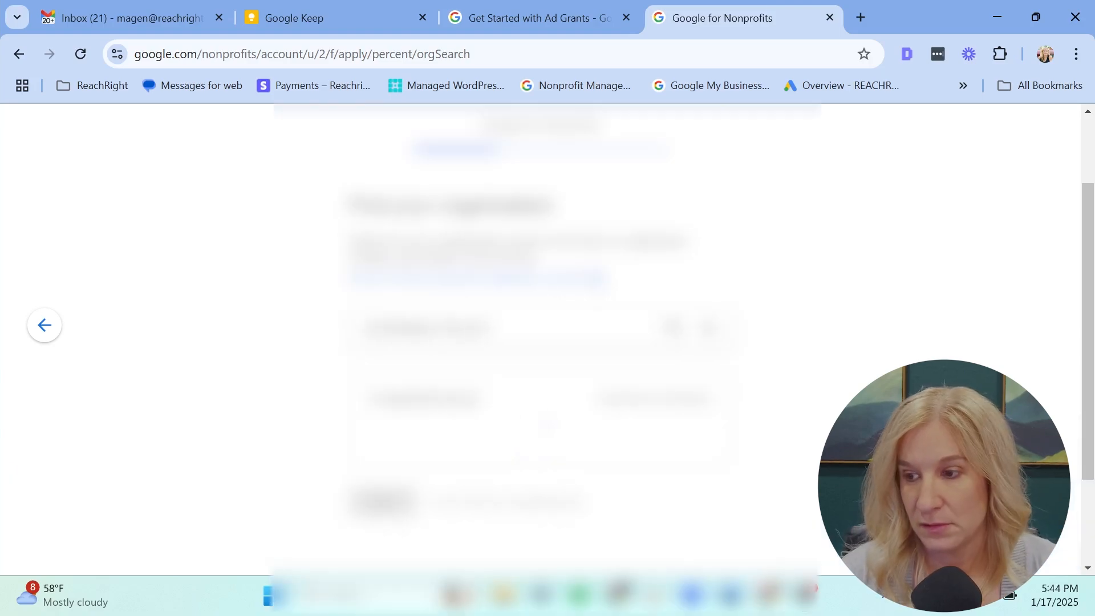
{"action": "scroll", "coordinate": [541, 342], "scroll_direction": "down", "scroll_amount": 3}
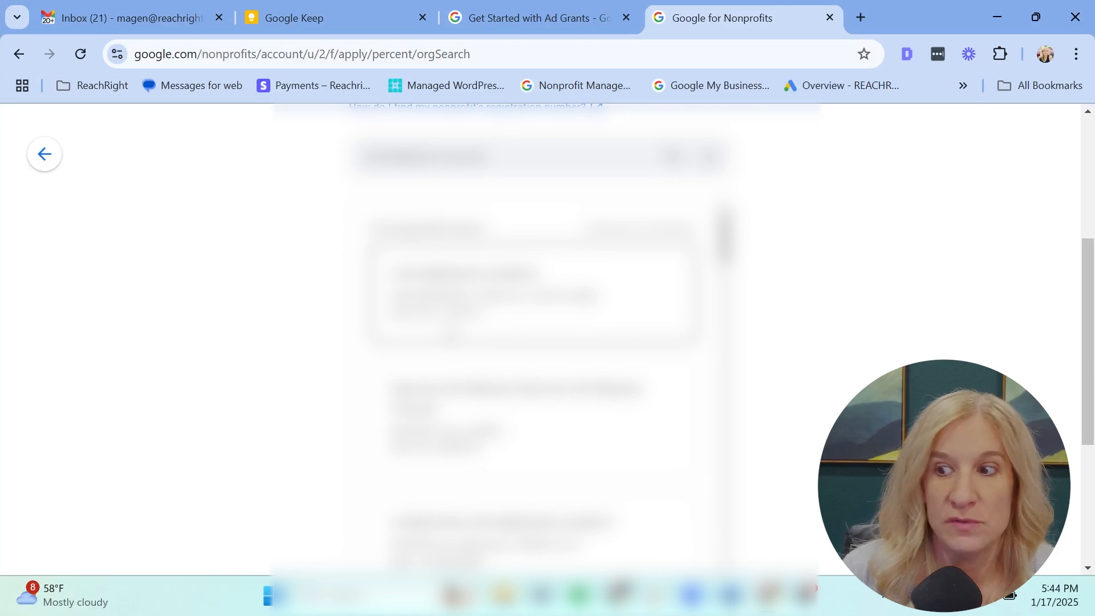
Scroll through the results and report that the organization isn't listed
{"action": "scroll", "coordinate": [819, 340], "scroll_direction": "down", "scroll_amount": 3}
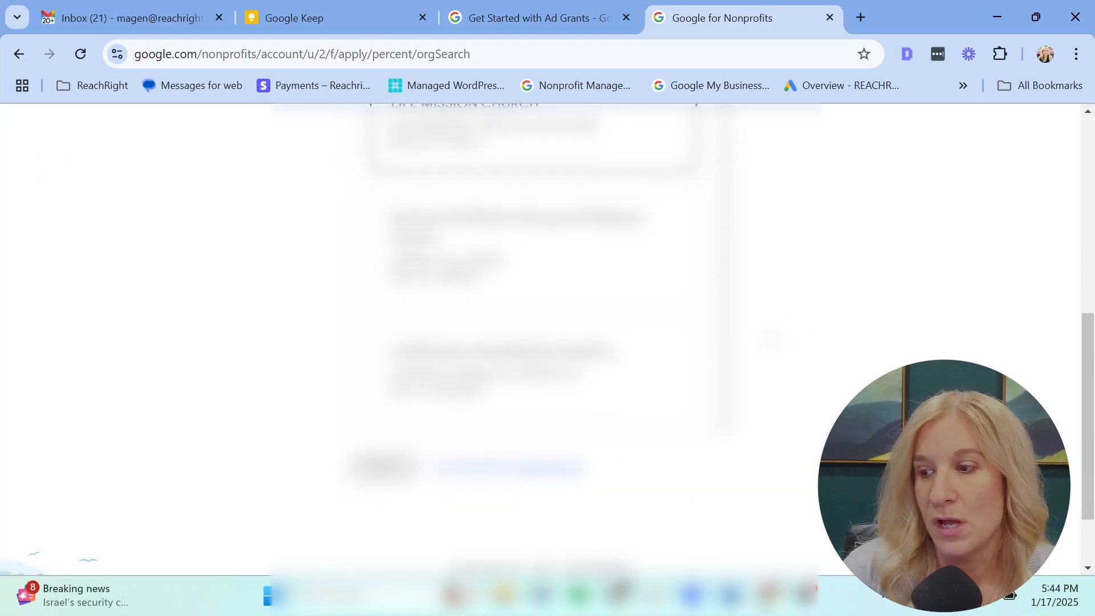
{"action": "scroll", "coordinate": [882, 334], "scroll_direction": "down", "scroll_amount": 2}
{"action": "scroll", "coordinate": [923, 323], "scroll_direction": "up", "scroll_amount": 5}
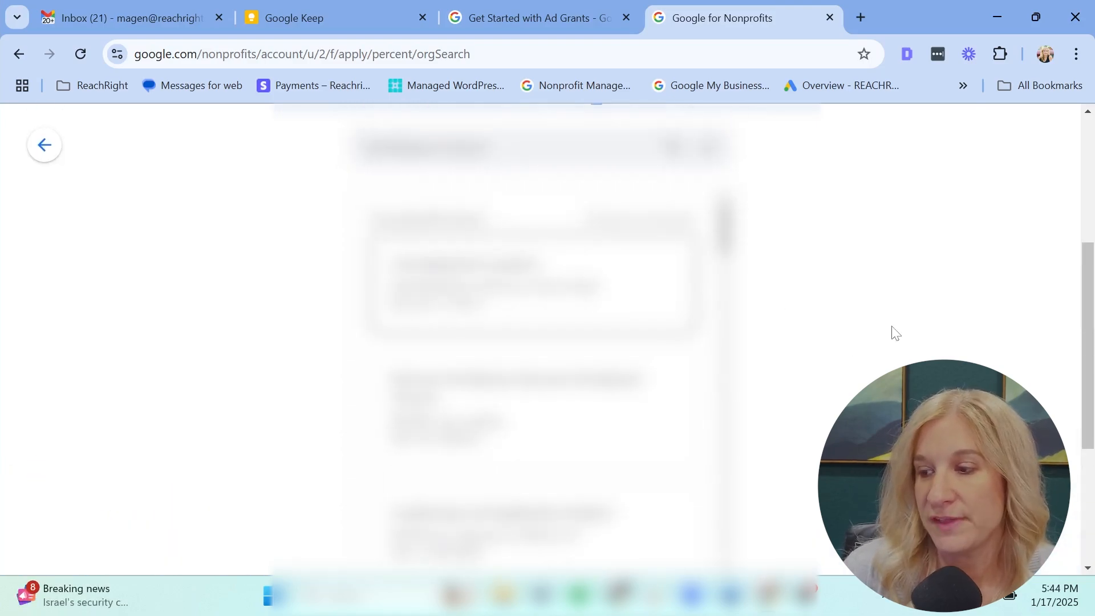
{"action": "scroll", "coordinate": [866, 334], "scroll_direction": "down", "scroll_amount": 2}
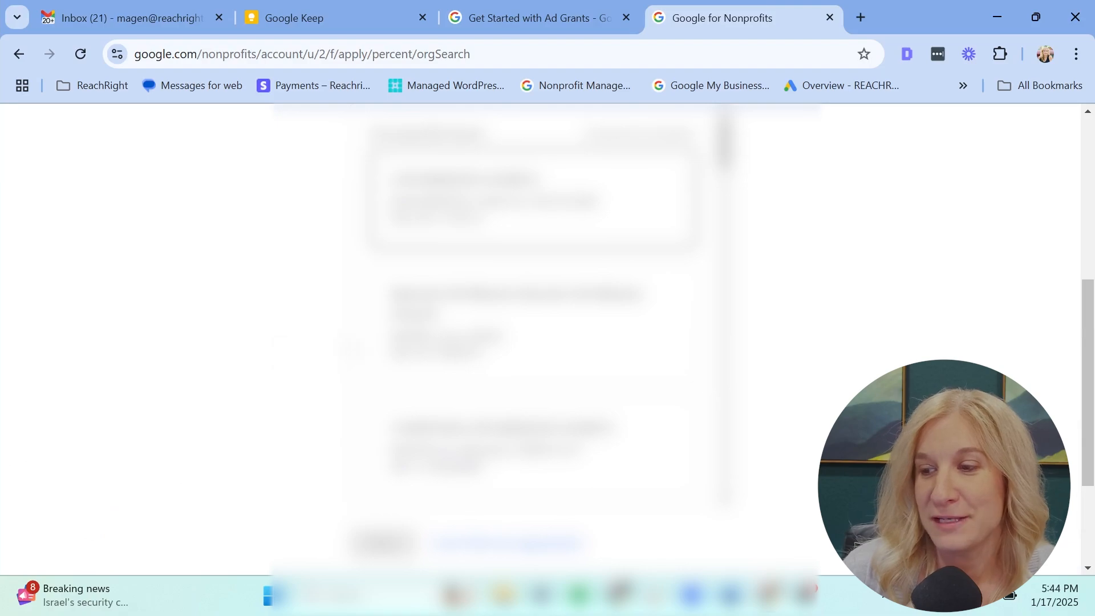
{"action": "scroll", "coordinate": [530, 308], "scroll_direction": "down", "scroll_amount": 3}
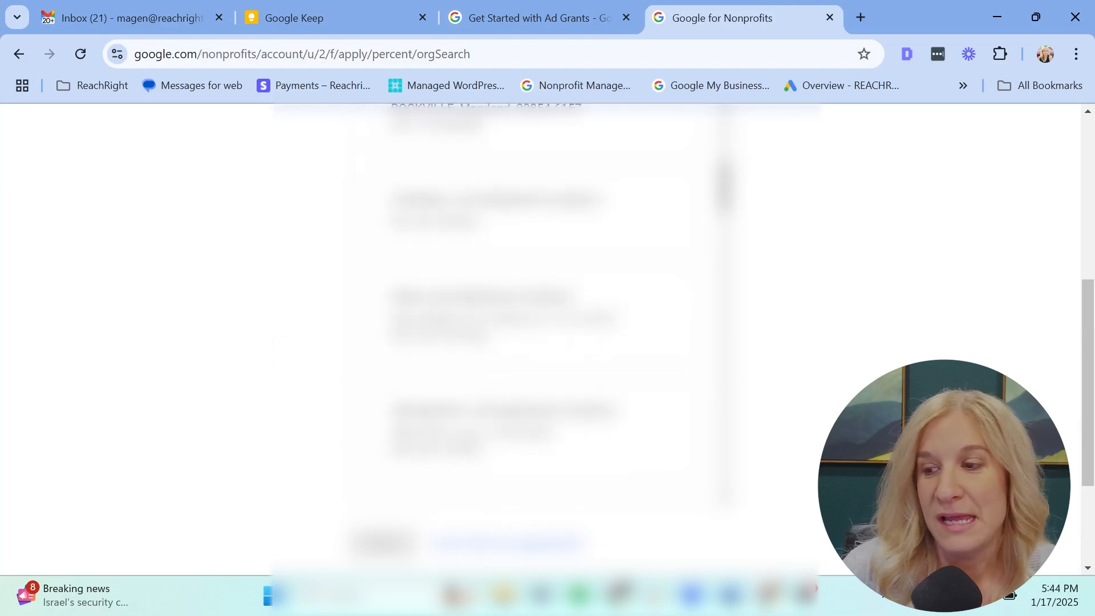
{"action": "scroll", "coordinate": [530, 308], "scroll_direction": "down", "scroll_amount": 5}
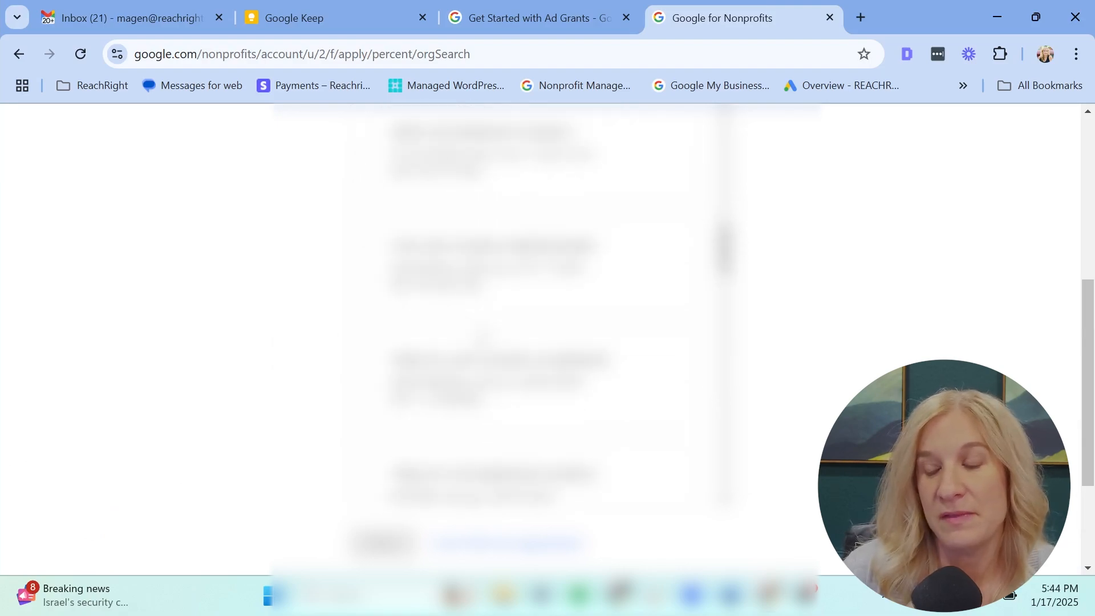
{"action": "scroll", "coordinate": [530, 308], "scroll_direction": "down", "scroll_amount": 6}
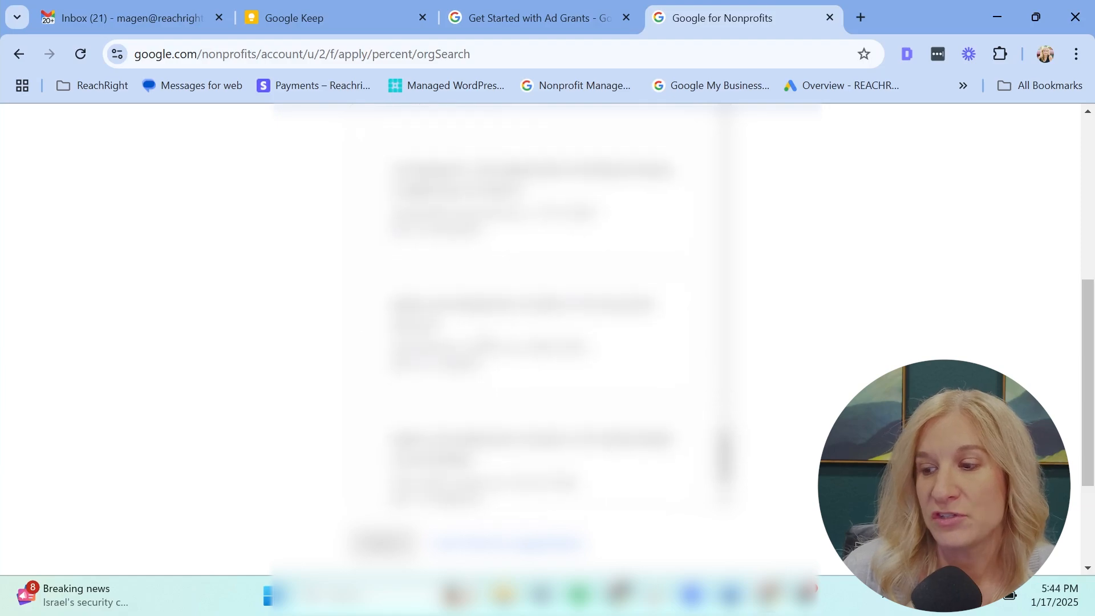
{"action": "scroll", "coordinate": [501, 465], "scroll_direction": "down", "scroll_amount": 1}
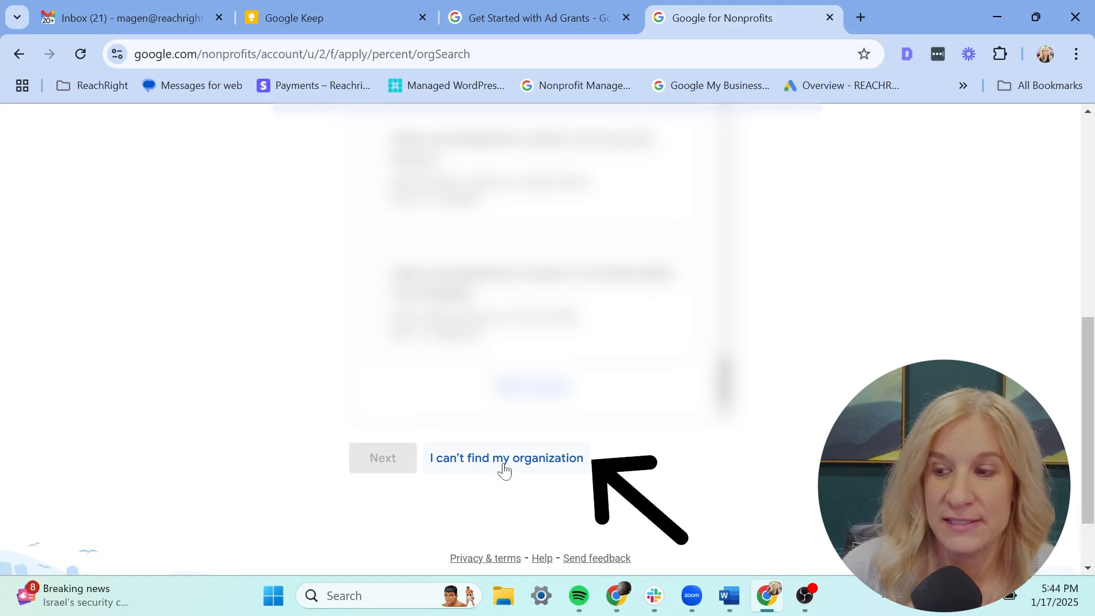
{"action": "left_click", "coordinate": [504, 468]}
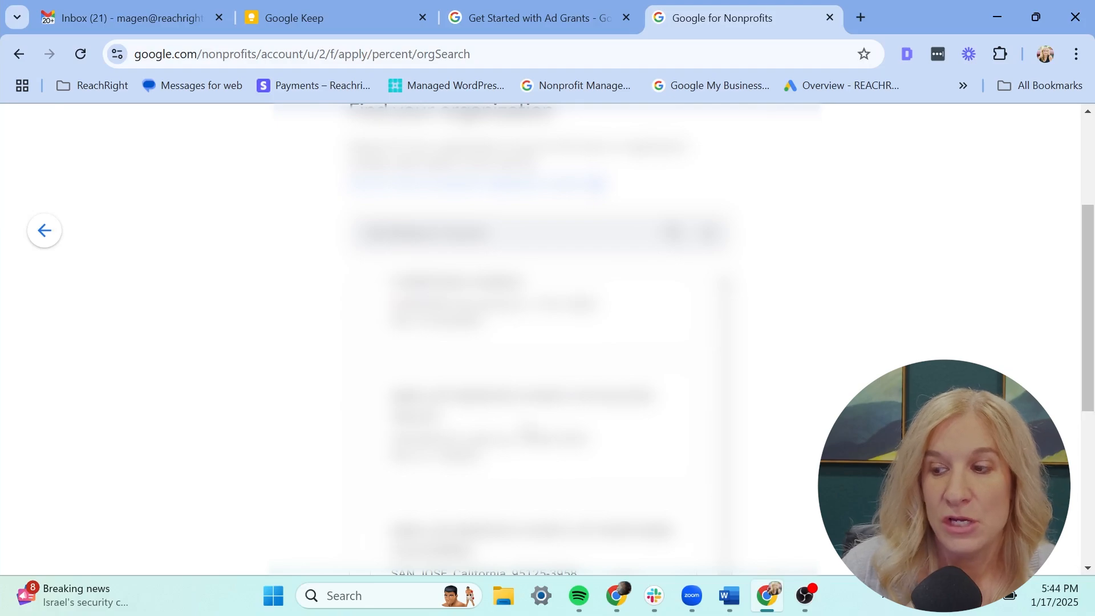
{"action": "scroll", "coordinate": [814, 406], "scroll_direction": "down", "scroll_amount": 5}
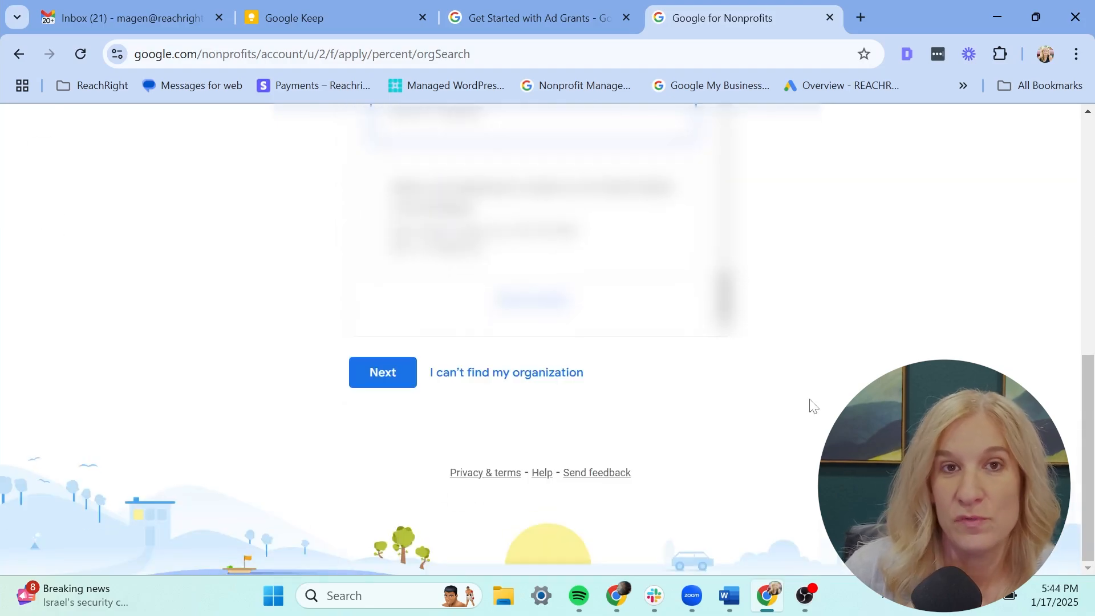
Switch to manual entry and paste in the organization's name
{"action": "left_click", "coordinate": [515, 392]}
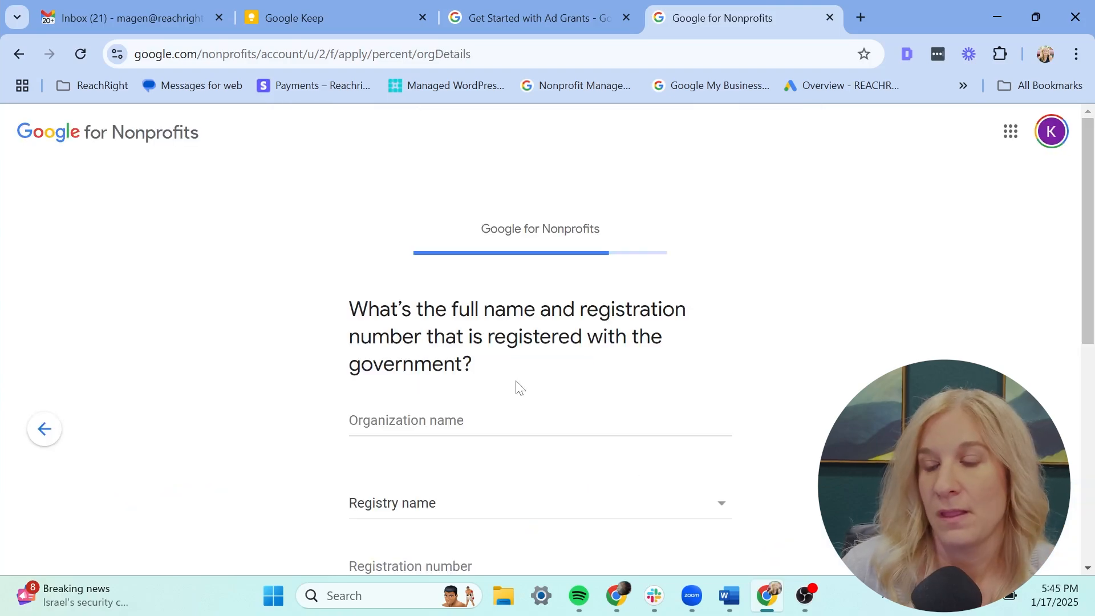
{"action": "scroll", "coordinate": [736, 382], "scroll_direction": "down", "scroll_amount": 4}
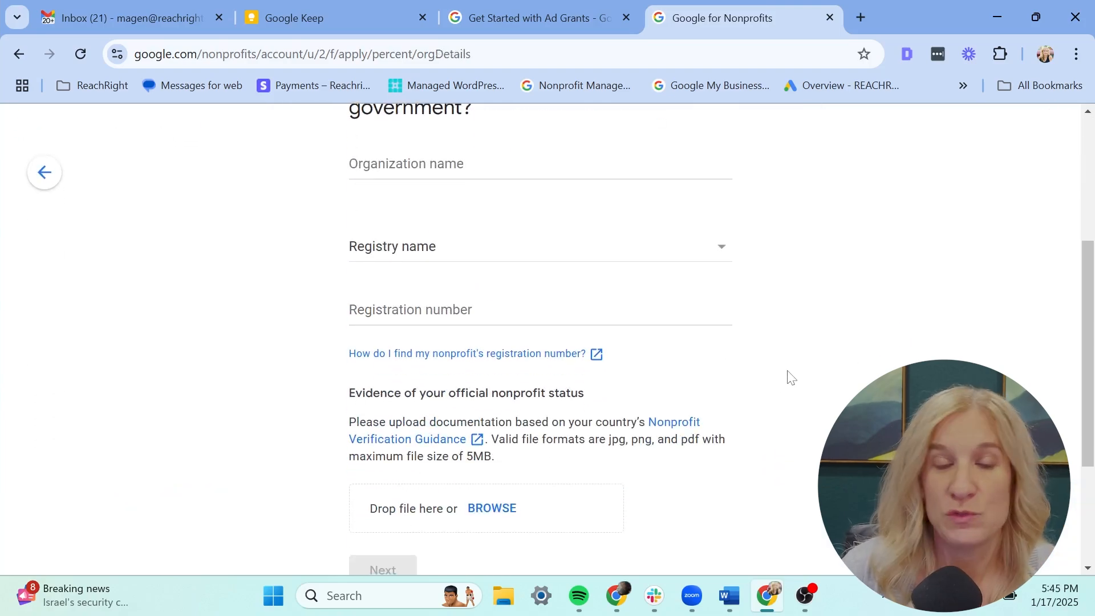
{"action": "scroll", "coordinate": [789, 375], "scroll_direction": "up", "scroll_amount": 3}
{"action": "left_click", "coordinate": [539, 336]}
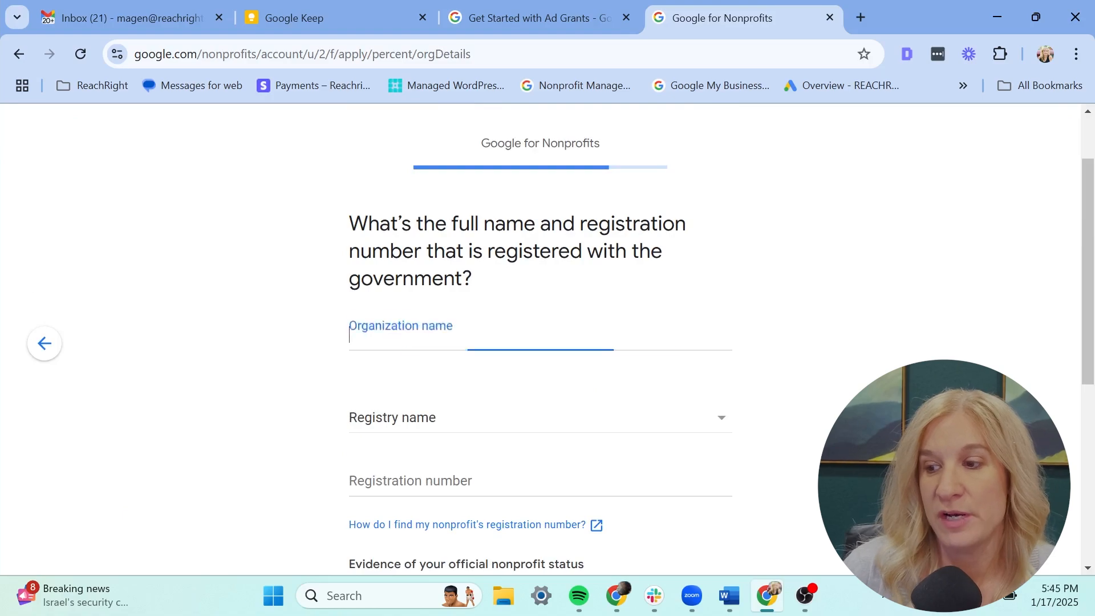
{"action": "type", "text": "Test Organization"}
{"action": "scroll", "coordinate": [949, 301], "scroll_direction": "down", "scroll_amount": 3}
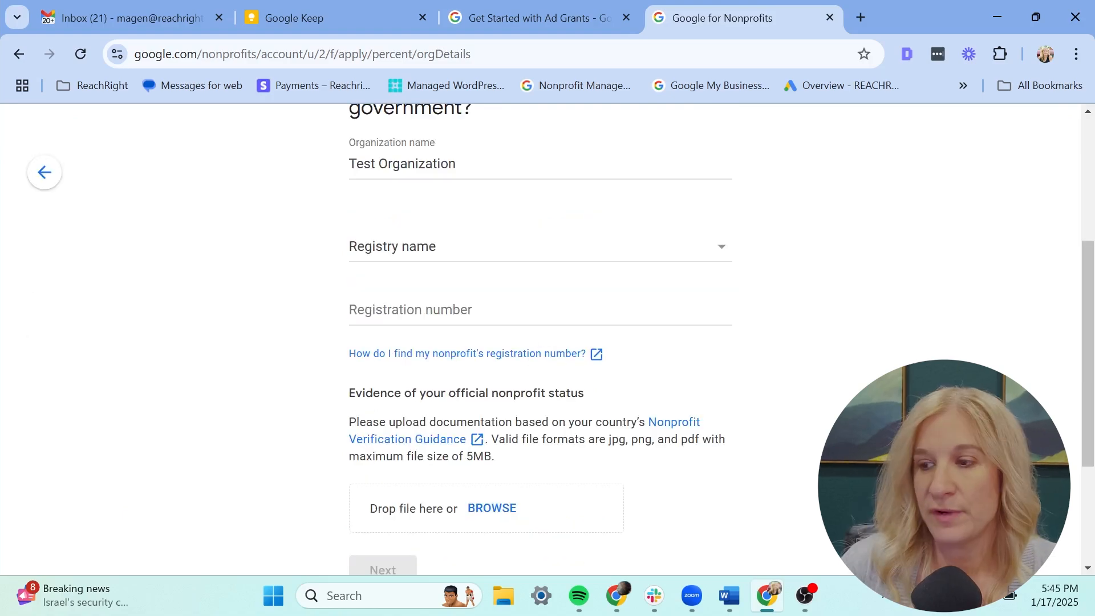
Set the registry to Internal Revenue Service and start entering the registration number
{"action": "left_click", "coordinate": [562, 245]}
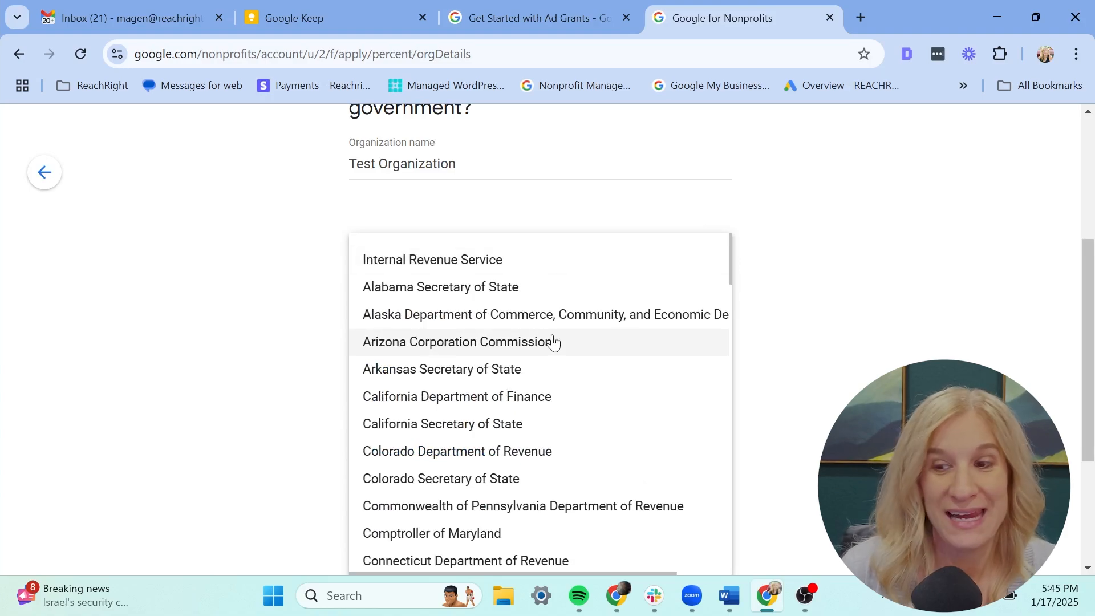
{"action": "scroll", "coordinate": [560, 366], "scroll_direction": "down", "scroll_amount": 5}
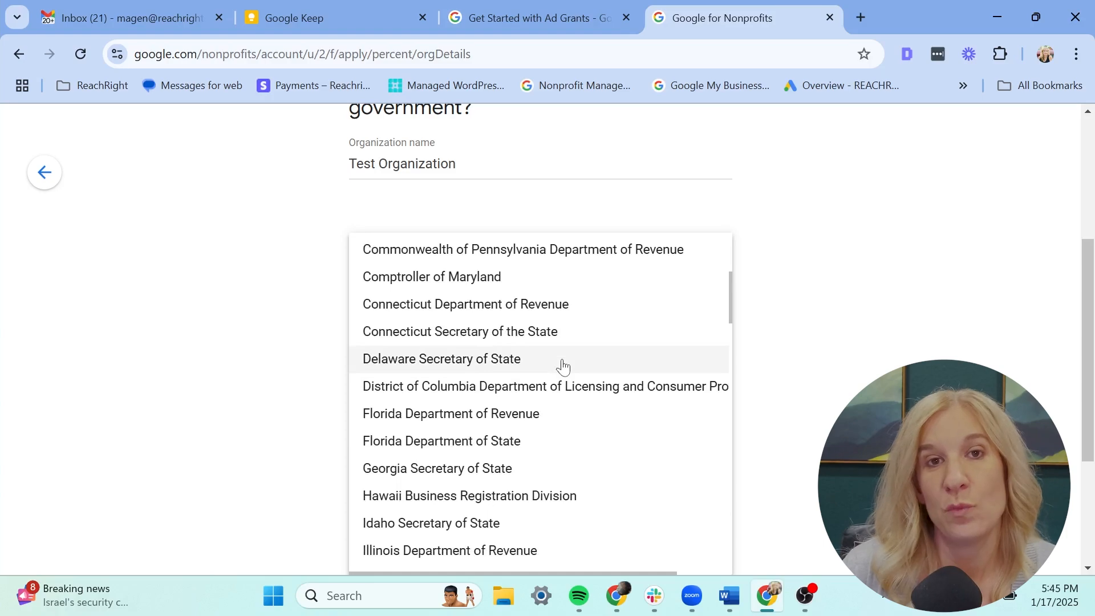
{"action": "scroll", "coordinate": [562, 366], "scroll_direction": "down", "scroll_amount": 8}
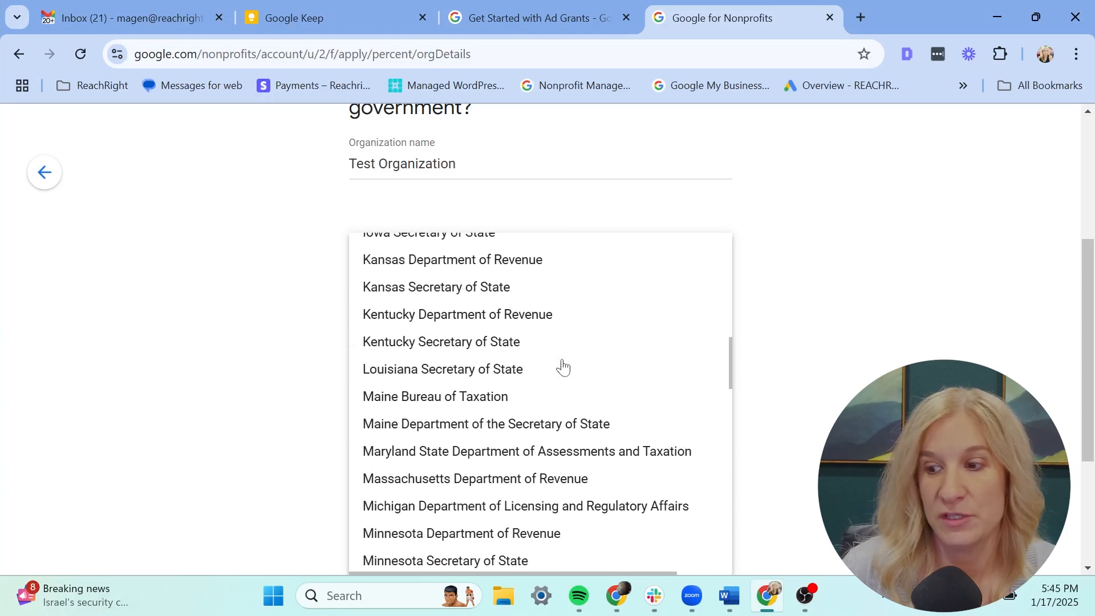
{"action": "scroll", "coordinate": [562, 367], "scroll_direction": "up", "scroll_amount": 12}
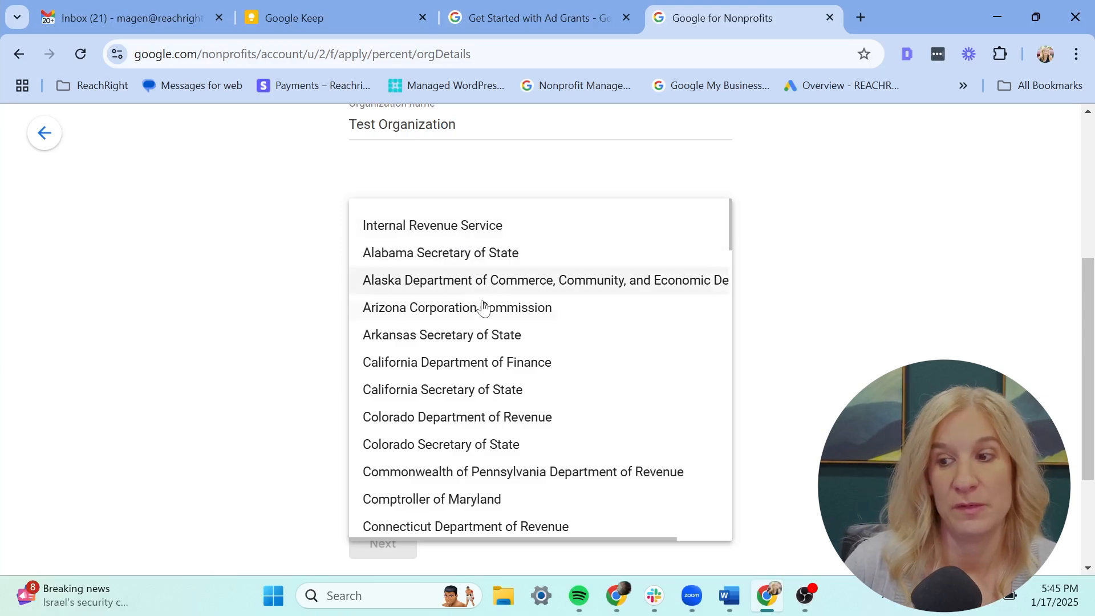
{"action": "left_click", "coordinate": [433, 226]}
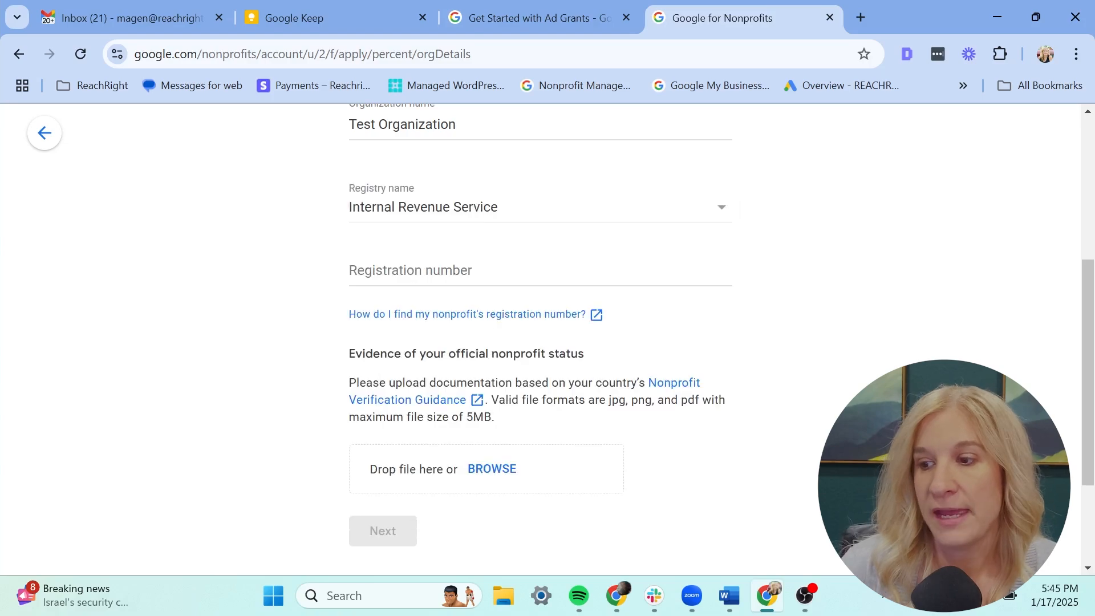
{"action": "left_click", "coordinate": [607, 254]}
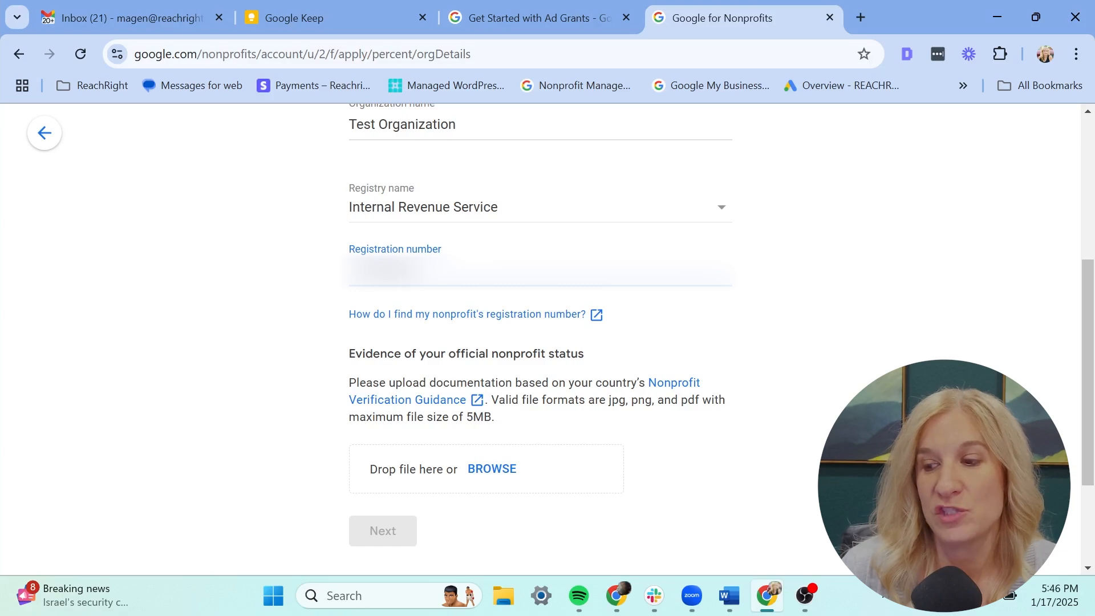
{"action": "scroll", "coordinate": [456, 410], "scroll_direction": "down", "scroll_amount": 2}
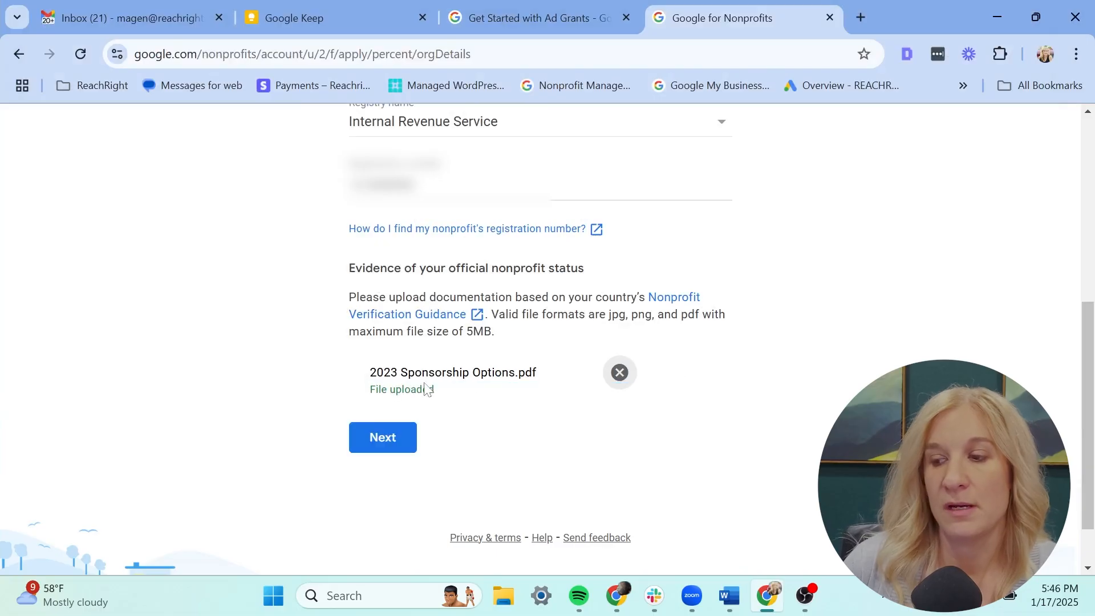
{"action": "left_click", "coordinate": [405, 442]}
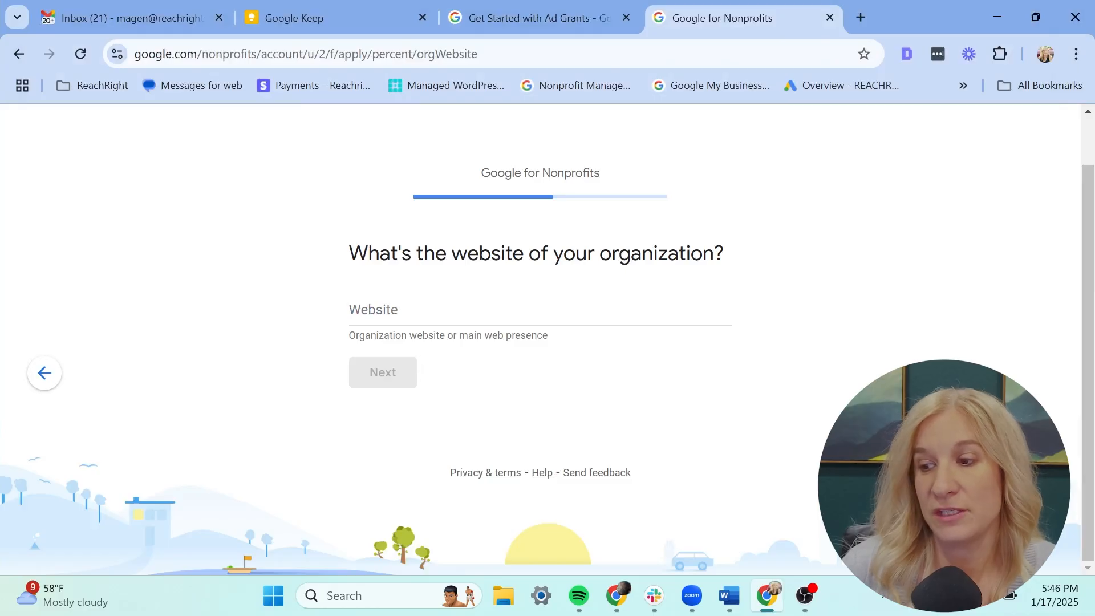
{"action": "left_click", "coordinate": [437, 328]}
{"action": "type", "text": "www.t"}
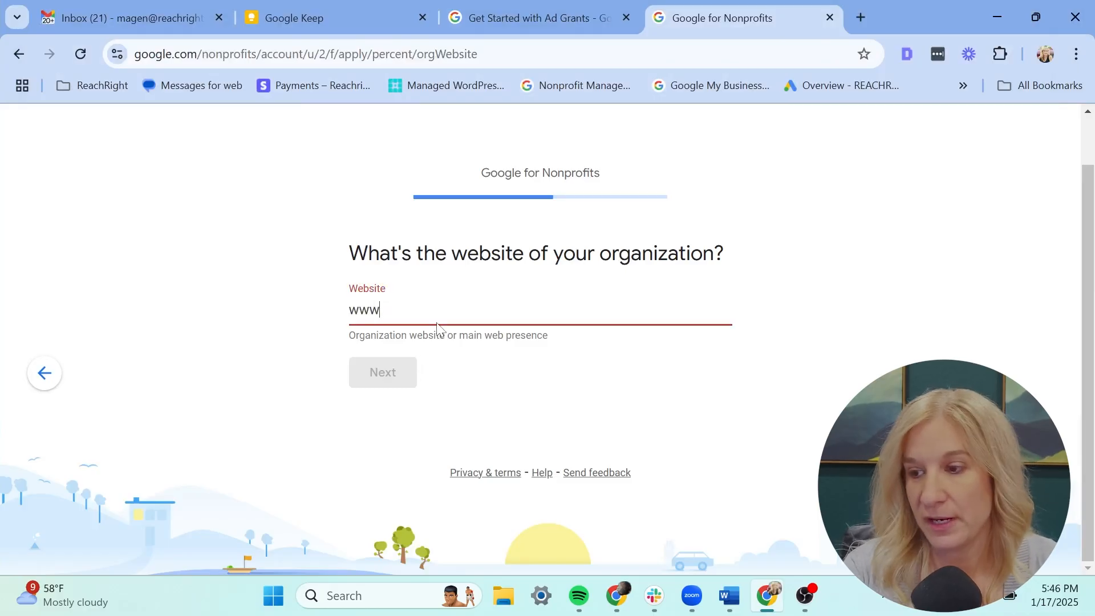
{"action": "type", "text": "estorganizatio.org"}
{"action": "left_click", "coordinate": [393, 374]}
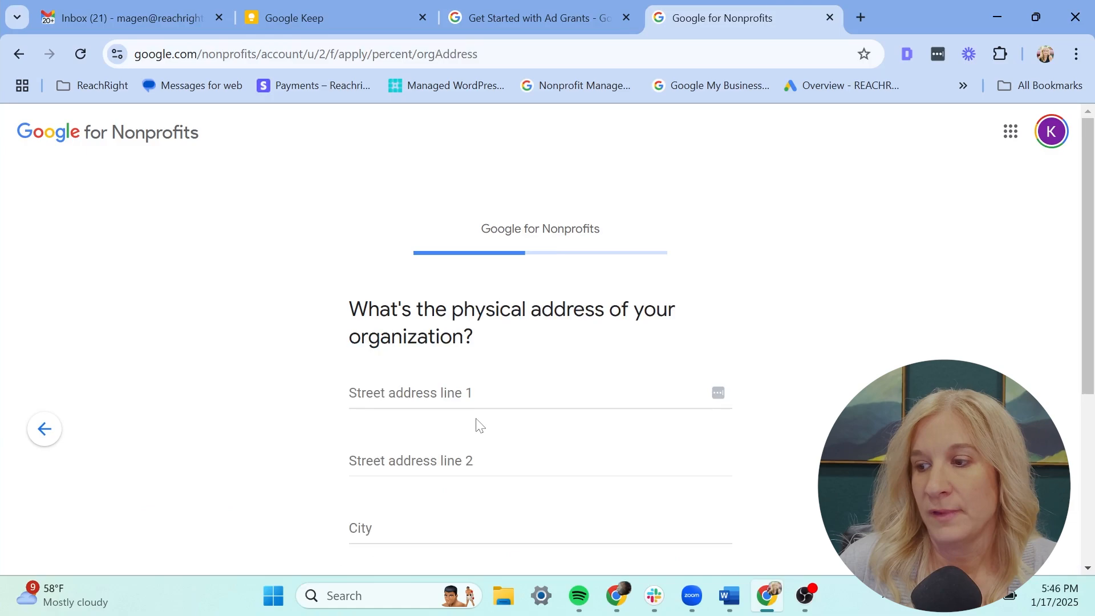
Fill in the address as 1000 test street, Test, Oklahoma
{"action": "scroll", "coordinate": [702, 374], "scroll_direction": "down", "scroll_amount": 2}
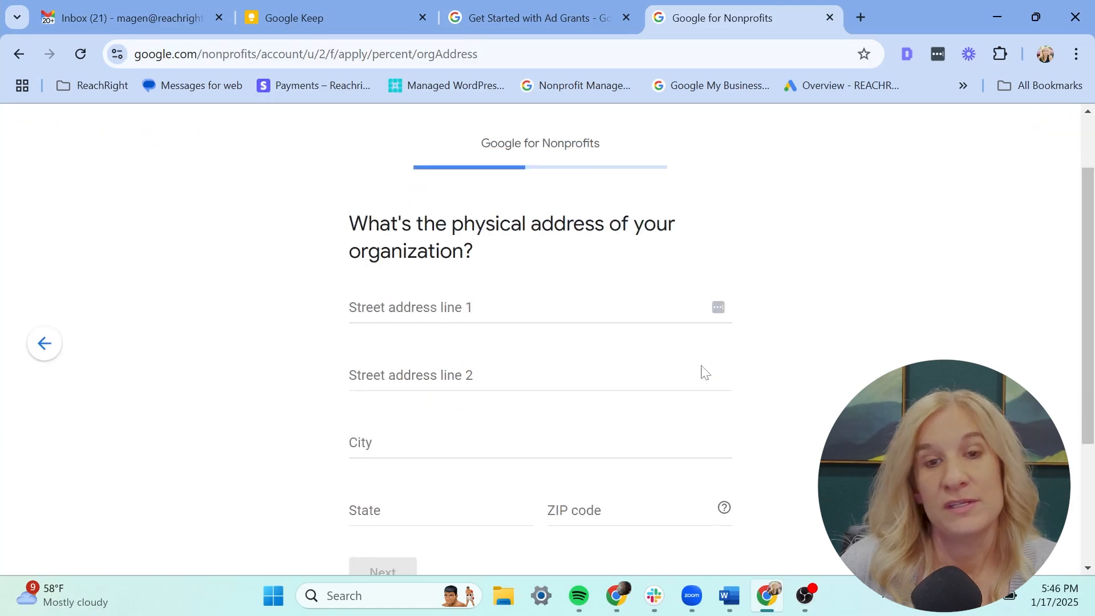
{"action": "left_click", "coordinate": [393, 223]}
{"action": "type", "text": "1000 test street"}
{"action": "key", "text": "Tab"}
{"action": "key", "text": "Tab"}
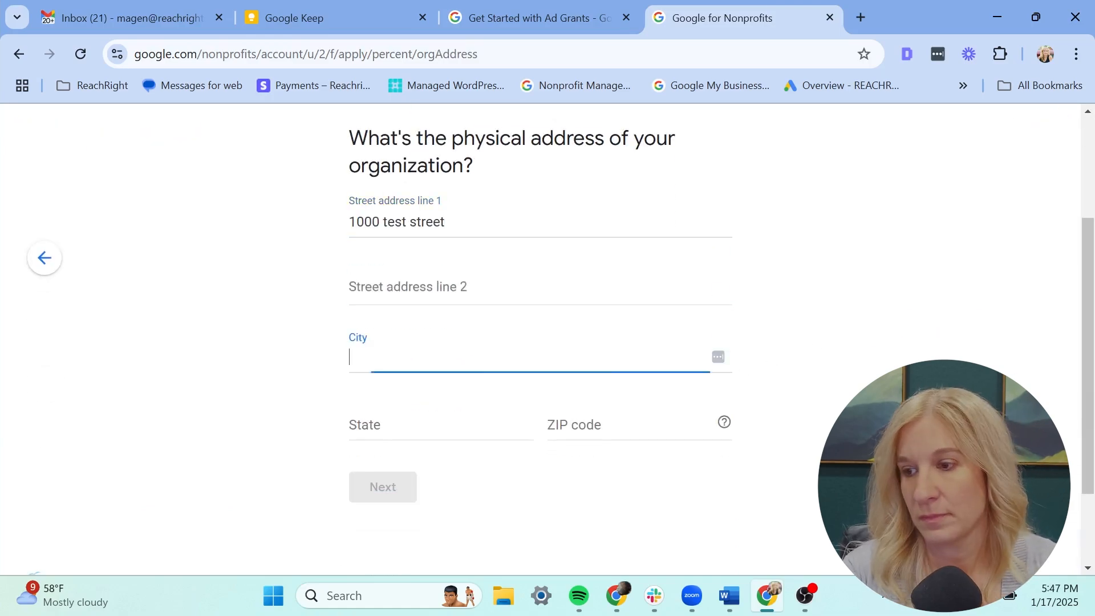
{"action": "type", "text": "Test"}
{"action": "key", "text": "Tab"}
{"action": "type", "text": "Oklahoma"}
{"action": "key", "text": "Tab"}
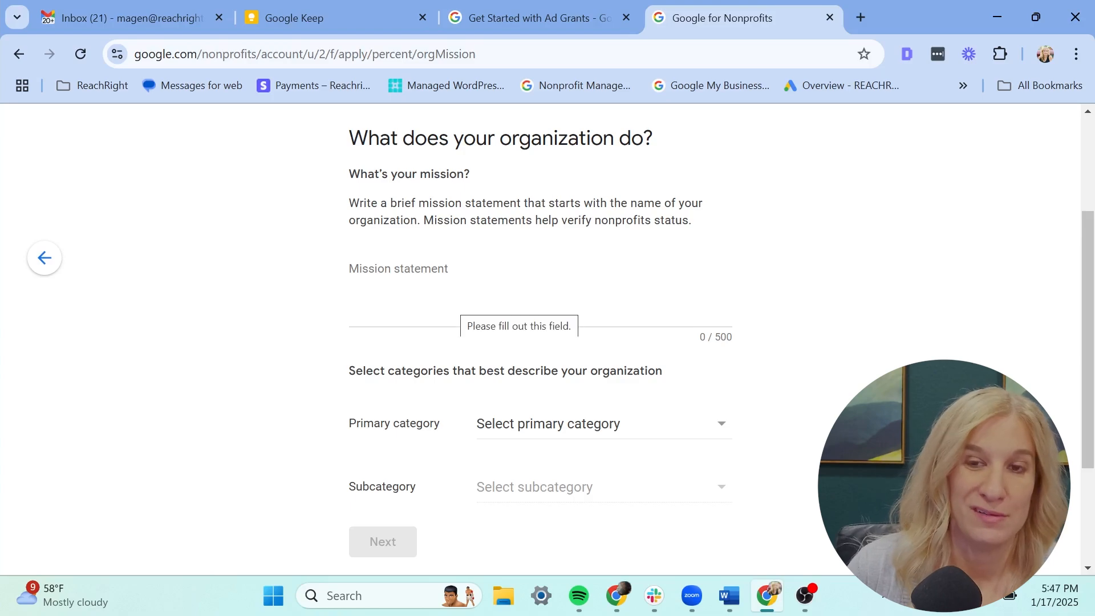
Write the mission statement 'Test Organization's mission is to.....'
{"action": "left_click", "coordinate": [351, 269]}
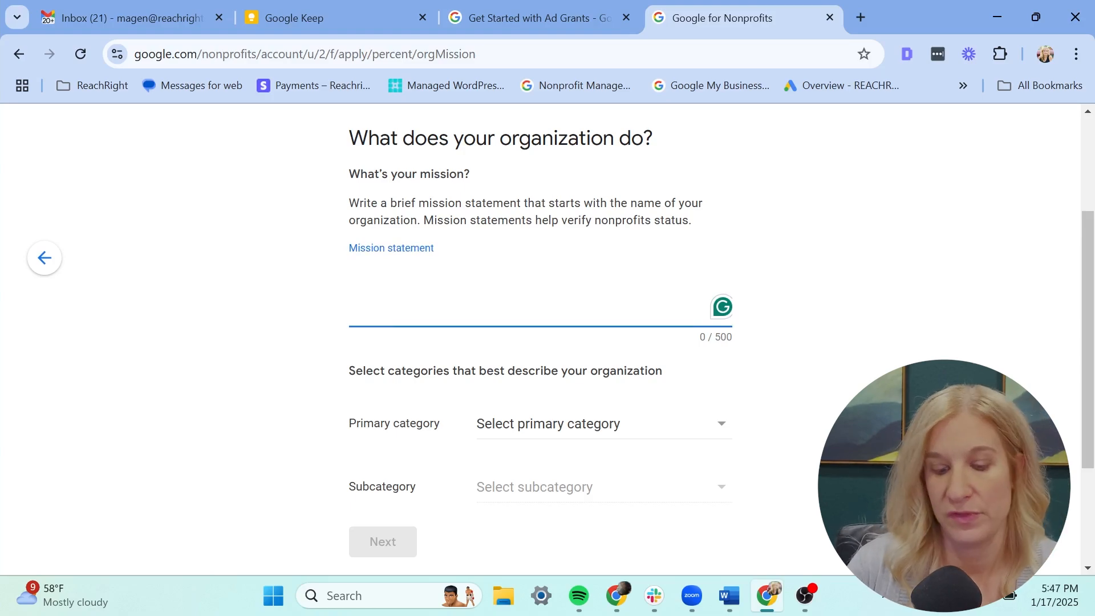
{"action": "type", "text": "Test Organization's mission is to"}
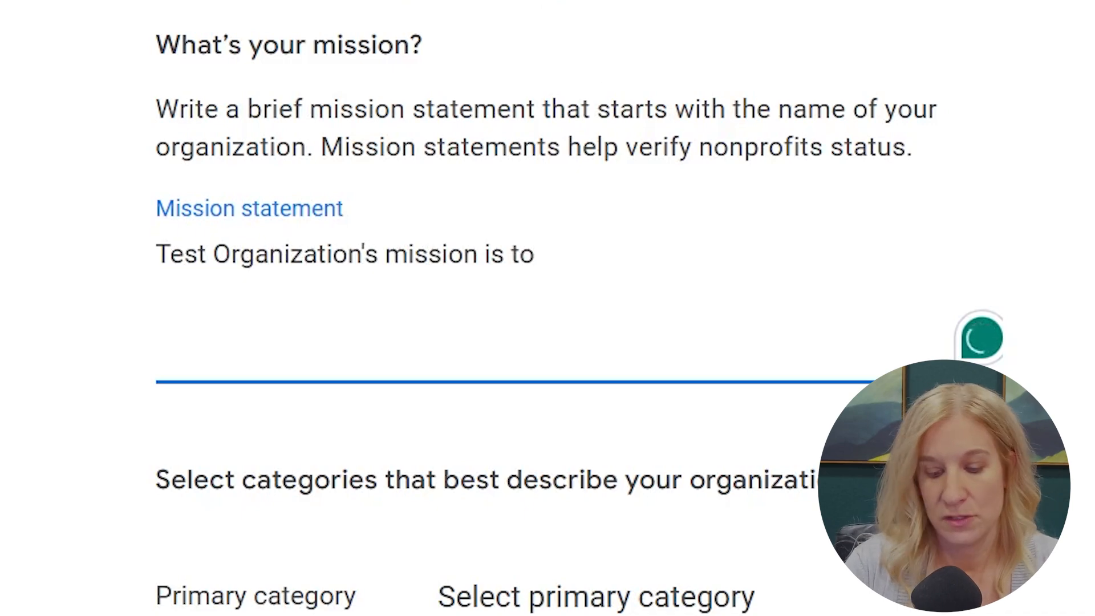
{"action": "type", "text": "....."}
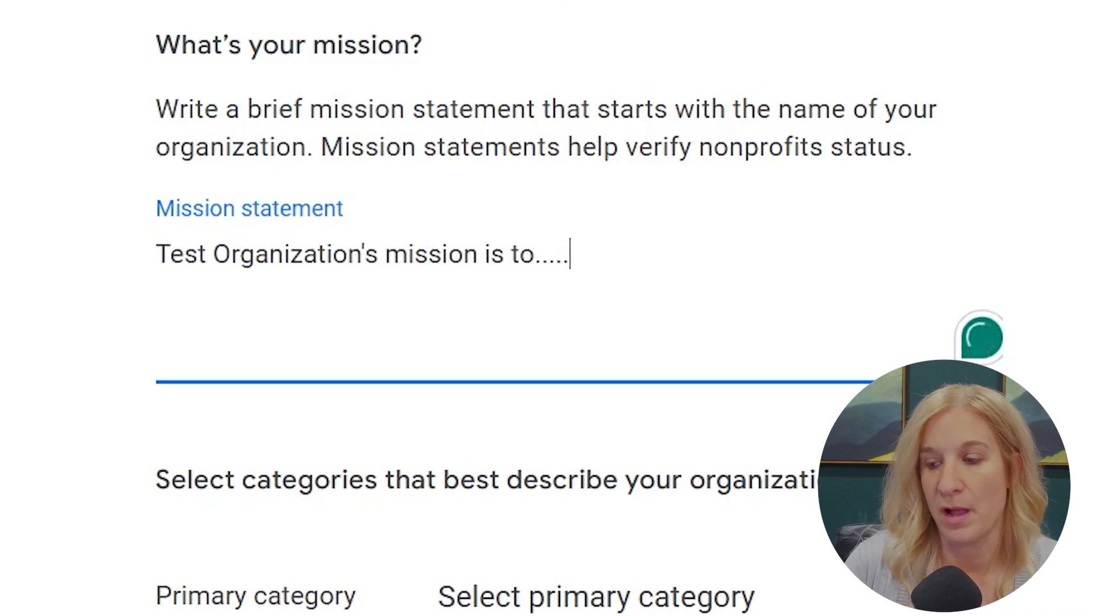
{"action": "scroll", "coordinate": [216, 326], "scroll_direction": "down", "scroll_amount": 3}
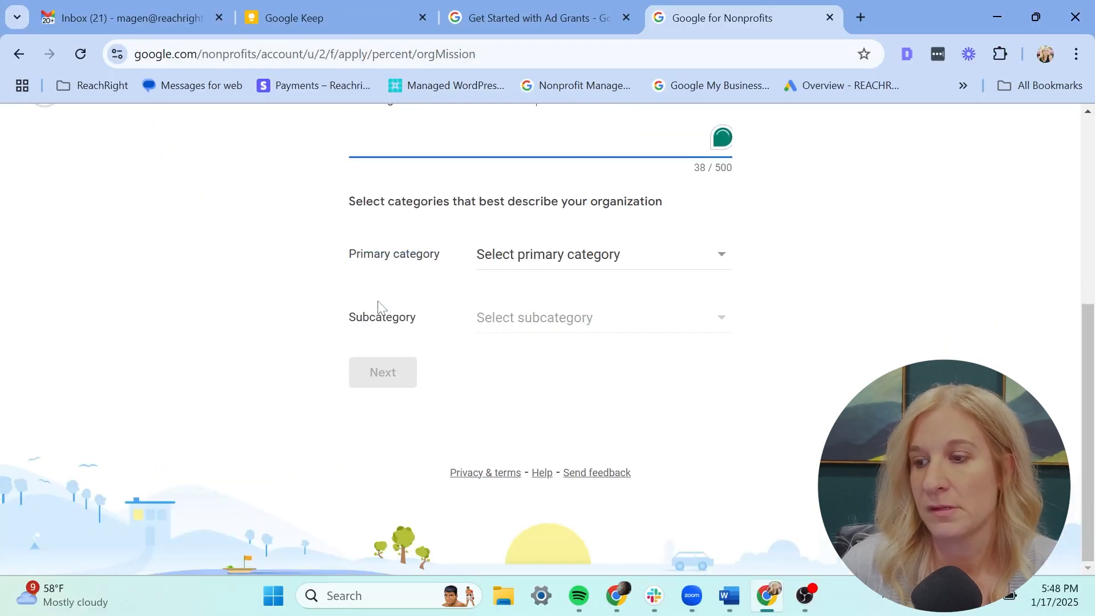
Set the primary category to Religious activities and the subcategory to Religious organization
{"action": "left_click", "coordinate": [536, 268]}
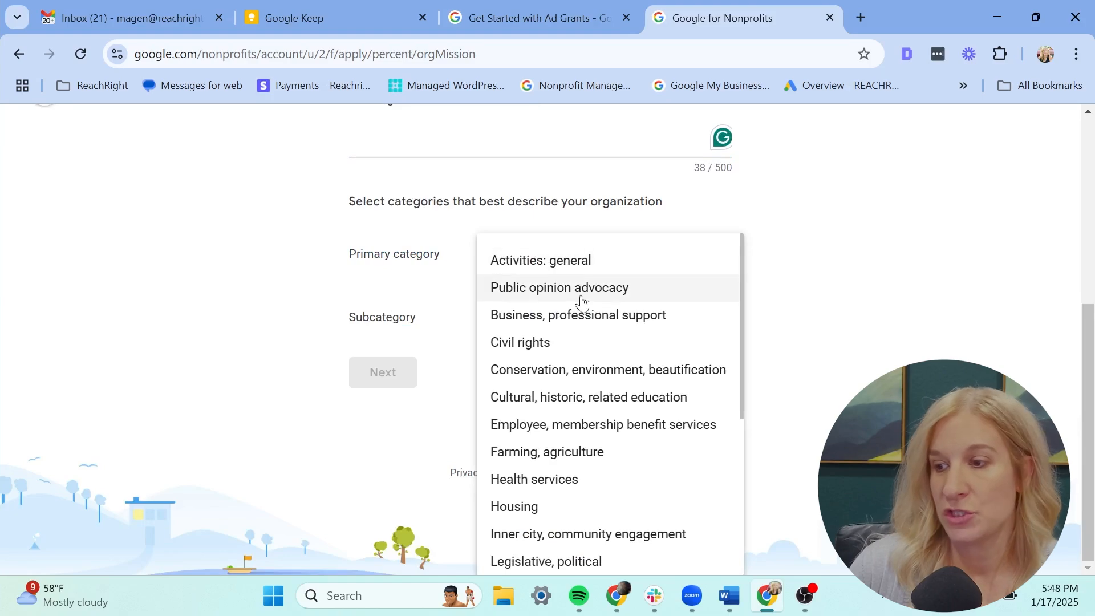
{"action": "scroll", "coordinate": [583, 398], "scroll_direction": "down", "scroll_amount": 5}
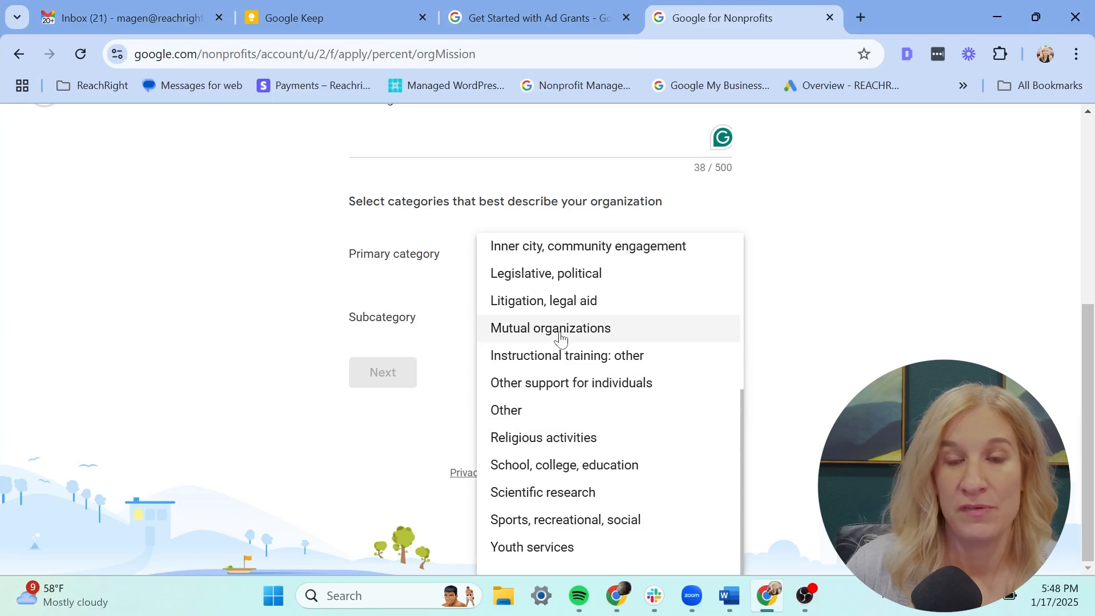
{"action": "scroll", "coordinate": [586, 440], "scroll_direction": "up", "scroll_amount": 3}
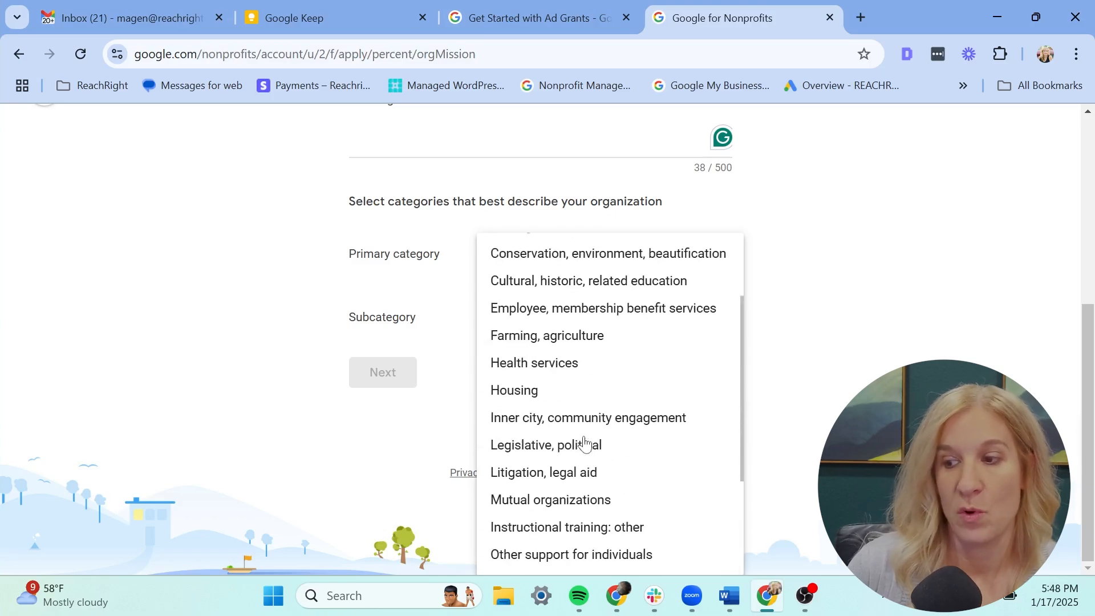
{"action": "scroll", "coordinate": [662, 427], "scroll_direction": "down", "scroll_amount": 3}
{"action": "left_click", "coordinate": [592, 447]}
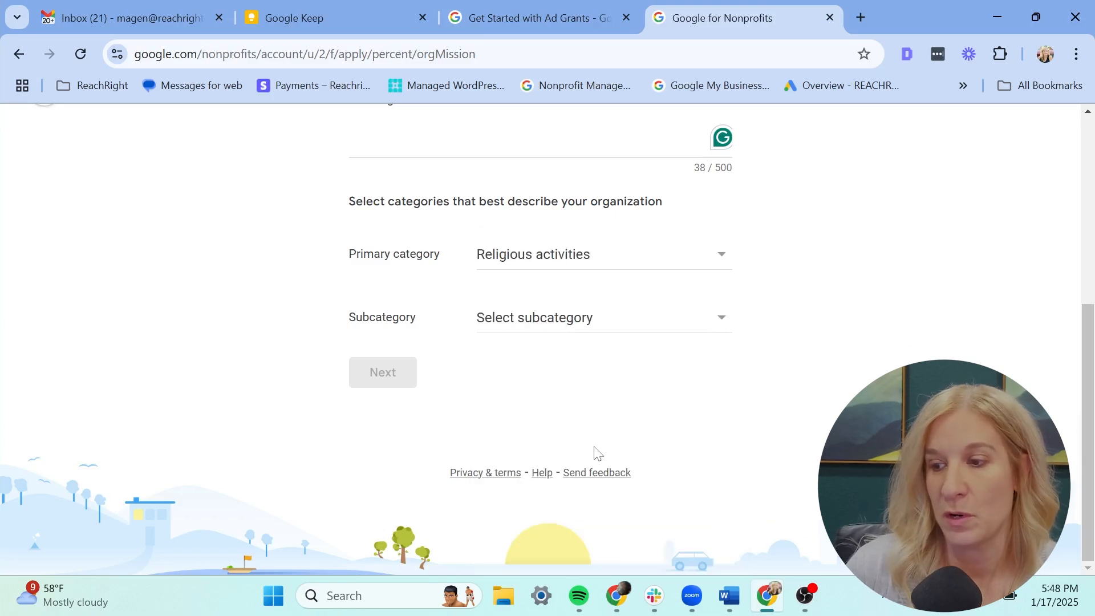
{"action": "left_click", "coordinate": [605, 323]}
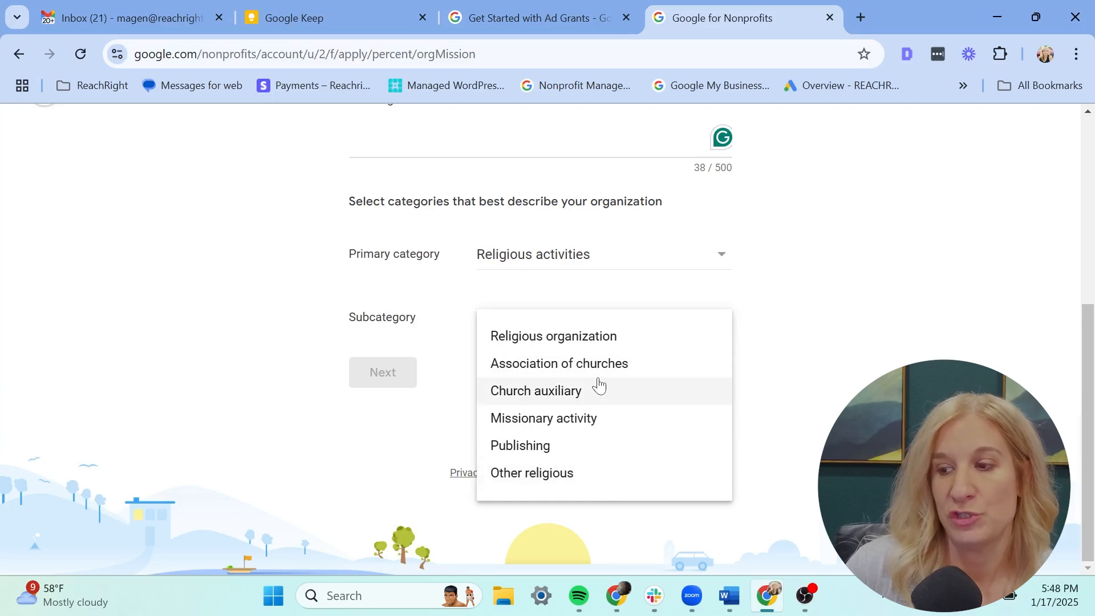
{"action": "left_click", "coordinate": [610, 342]}
Continue to the contact details question
{"action": "left_click", "coordinate": [399, 381]}
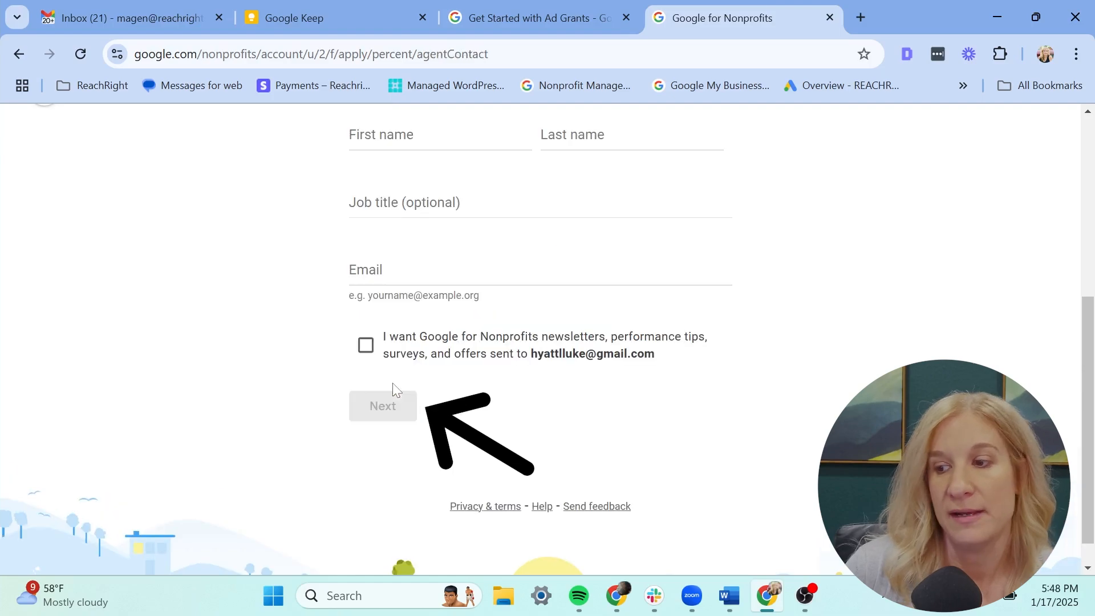
{"action": "scroll", "coordinate": [818, 397], "scroll_direction": "up", "scroll_amount": 2}
{"action": "scroll", "coordinate": [846, 358], "scroll_direction": "down", "scroll_amount": 1}
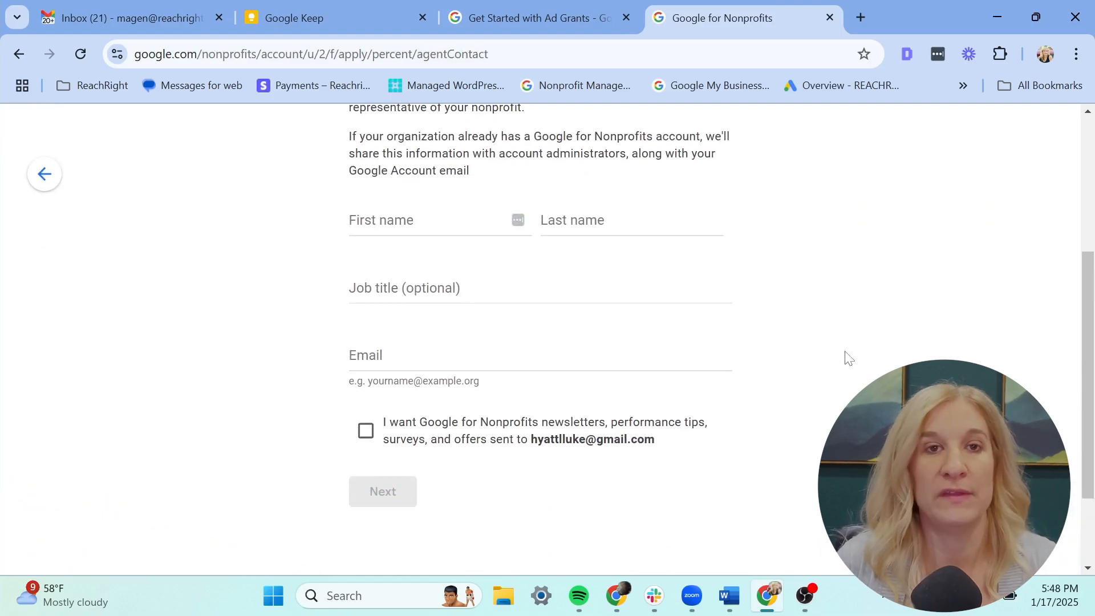
{"action": "scroll", "coordinate": [792, 327], "scroll_direction": "up", "scroll_amount": 1}
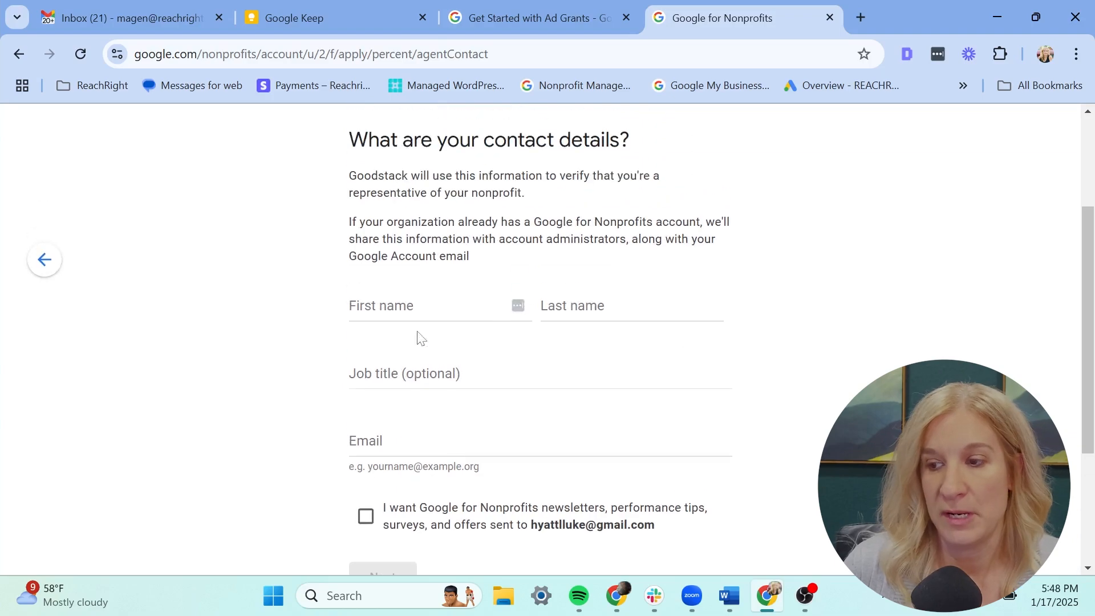
Enter the contact's first and last name and continue to the terms page
{"action": "left_click", "coordinate": [416, 311]}
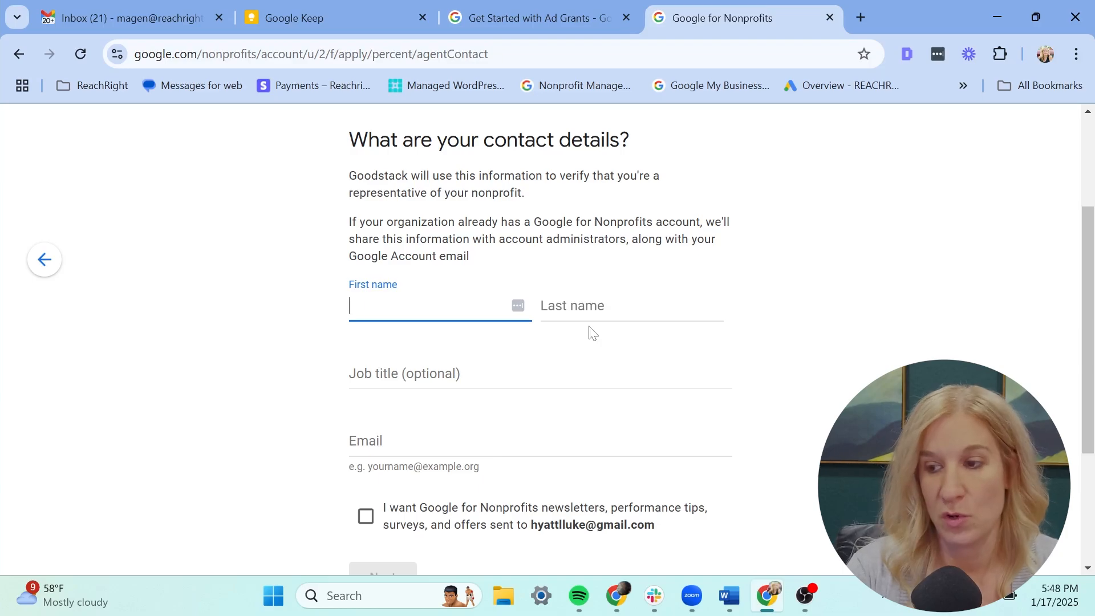
{"action": "key", "text": "Tab"}
{"action": "scroll", "coordinate": [570, 425], "scroll_direction": "down", "scroll_amount": 1}
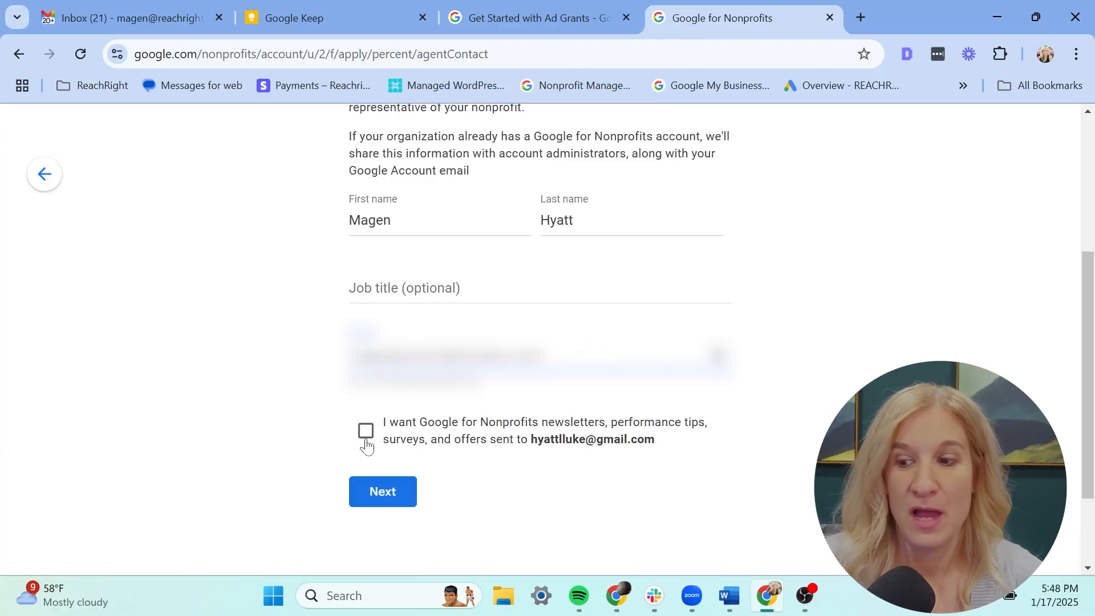
{"action": "left_click", "coordinate": [410, 501]}
Tick the checkbox agreeing to the terms and conditions
{"action": "scroll", "coordinate": [889, 371], "scroll_direction": "up", "scroll_amount": 2}
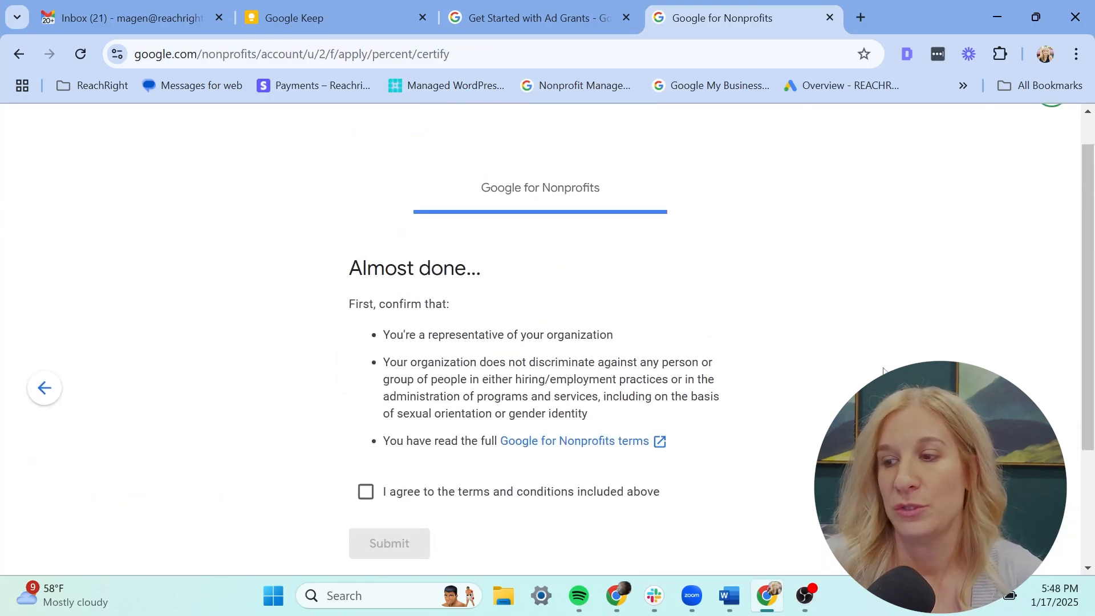
{"action": "scroll", "coordinate": [873, 365], "scroll_direction": "down", "scroll_amount": 1}
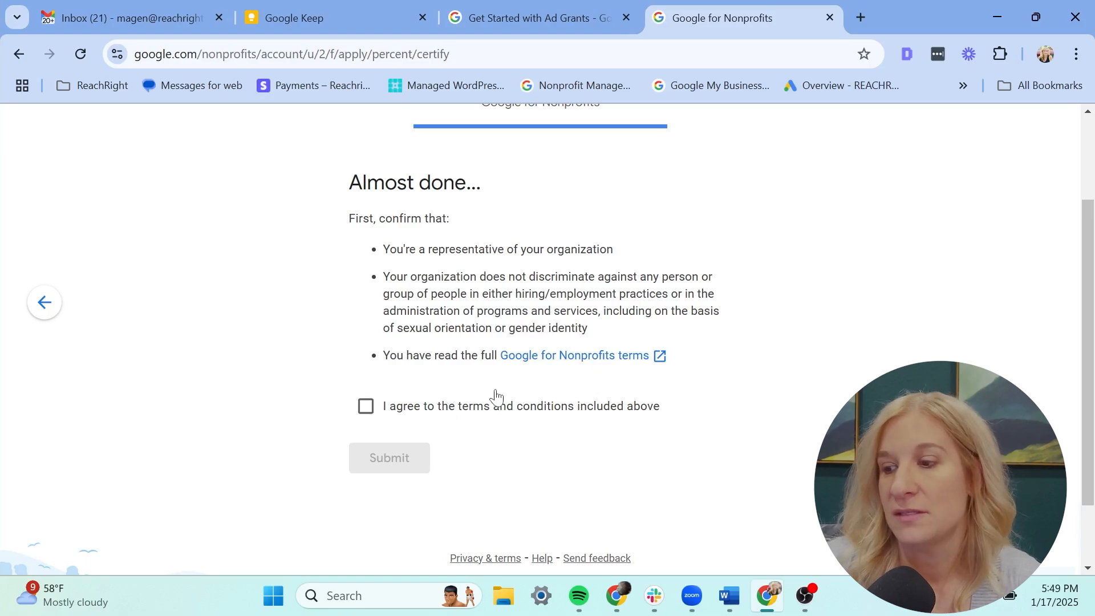
{"action": "left_click", "coordinate": [369, 414]}
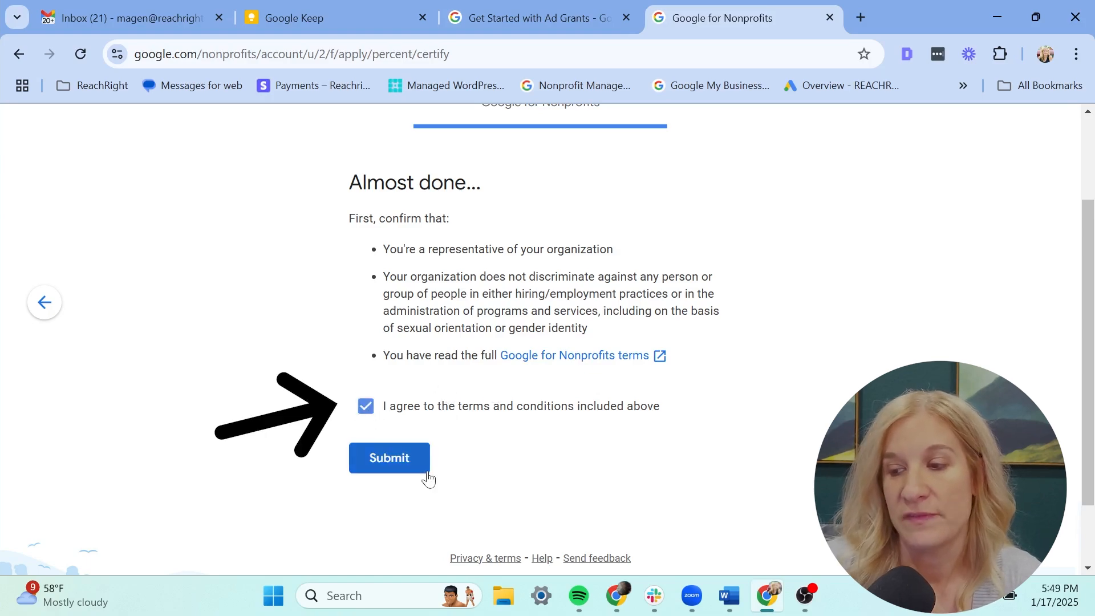
Submit the completed application and view the check-your-email result page
{"action": "left_click", "coordinate": [421, 466]}
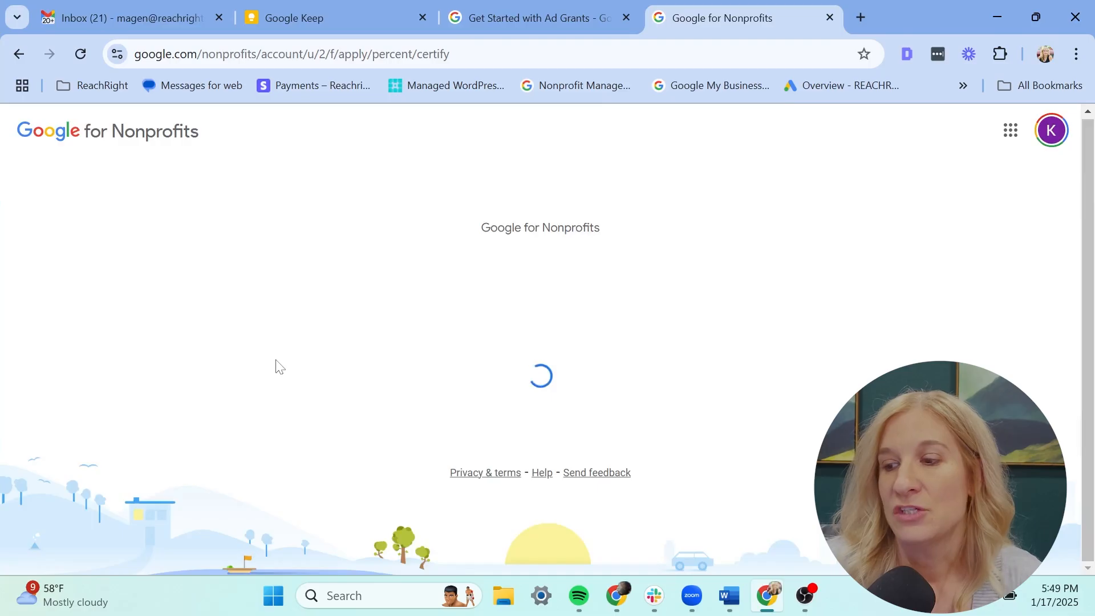
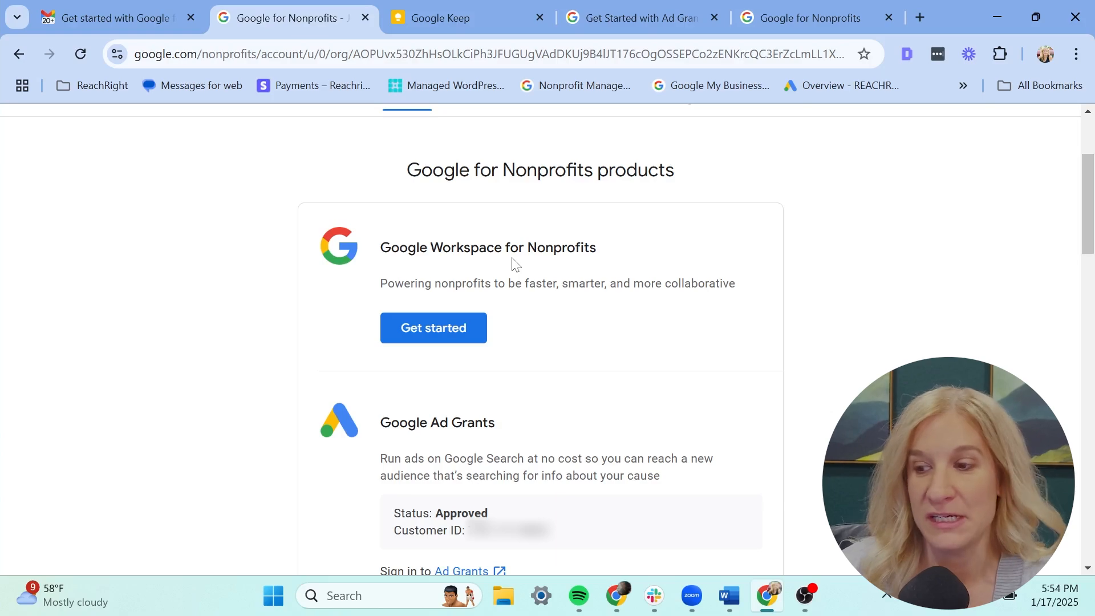
{"action": "scroll", "coordinate": [516, 264], "scroll_direction": "down", "scroll_amount": 5}
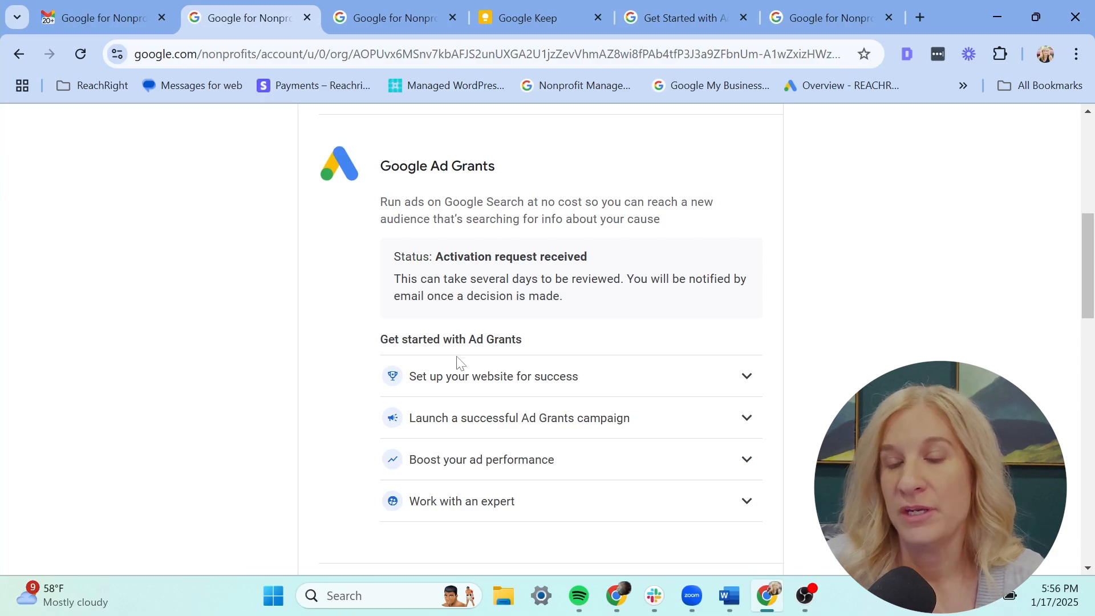
{"action": "scroll", "coordinate": [455, 357], "scroll_direction": "up", "scroll_amount": 5}
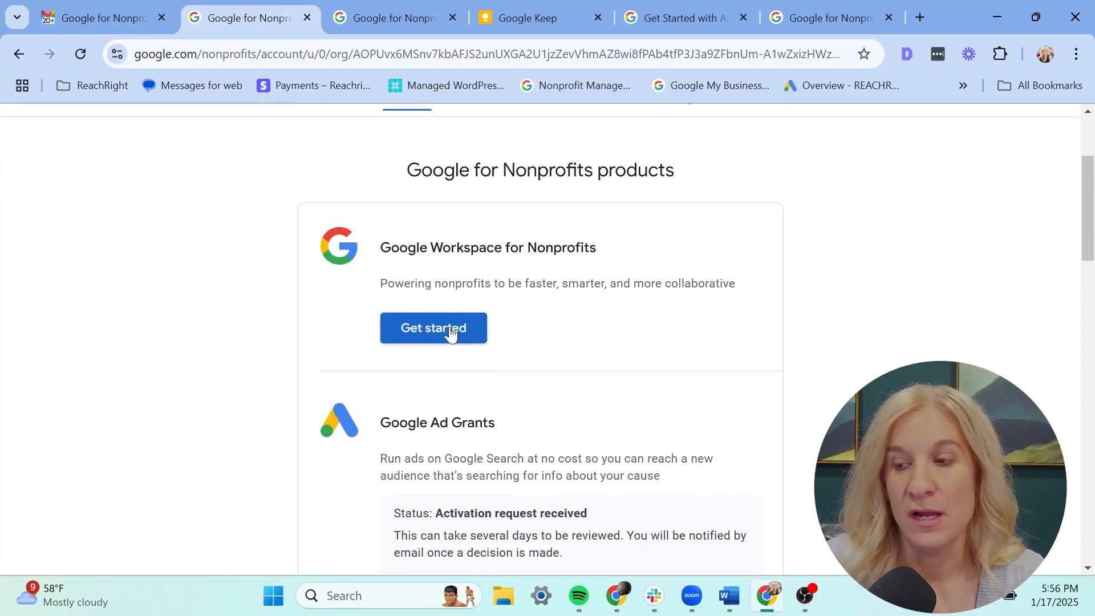
{"action": "scroll", "coordinate": [455, 348], "scroll_direction": "down", "scroll_amount": 5}
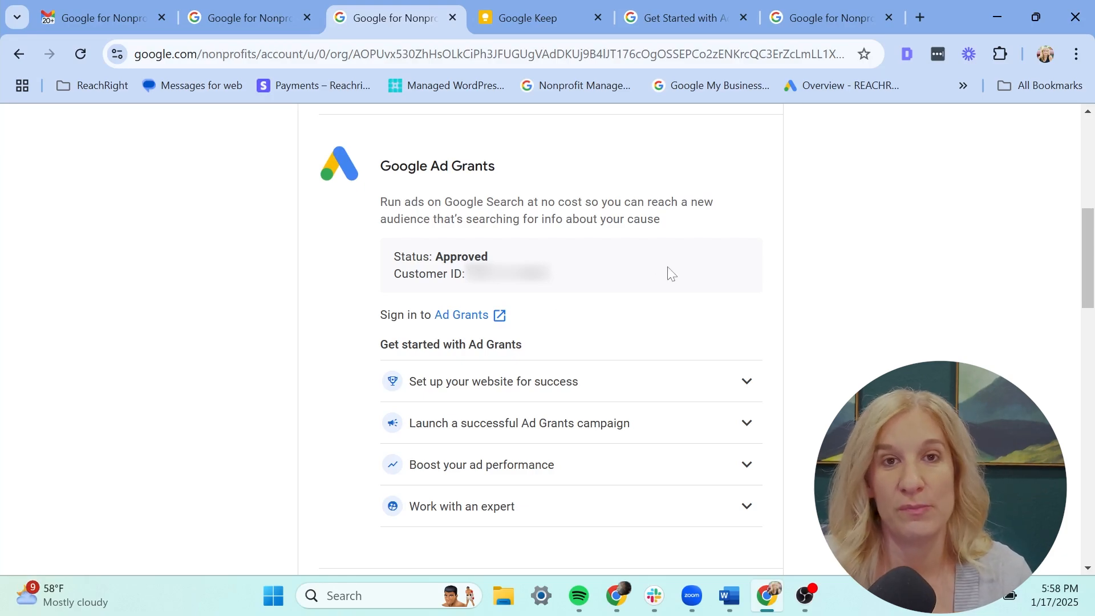
{"action": "scroll", "coordinate": [648, 284], "scroll_direction": "up", "scroll_amount": 1}
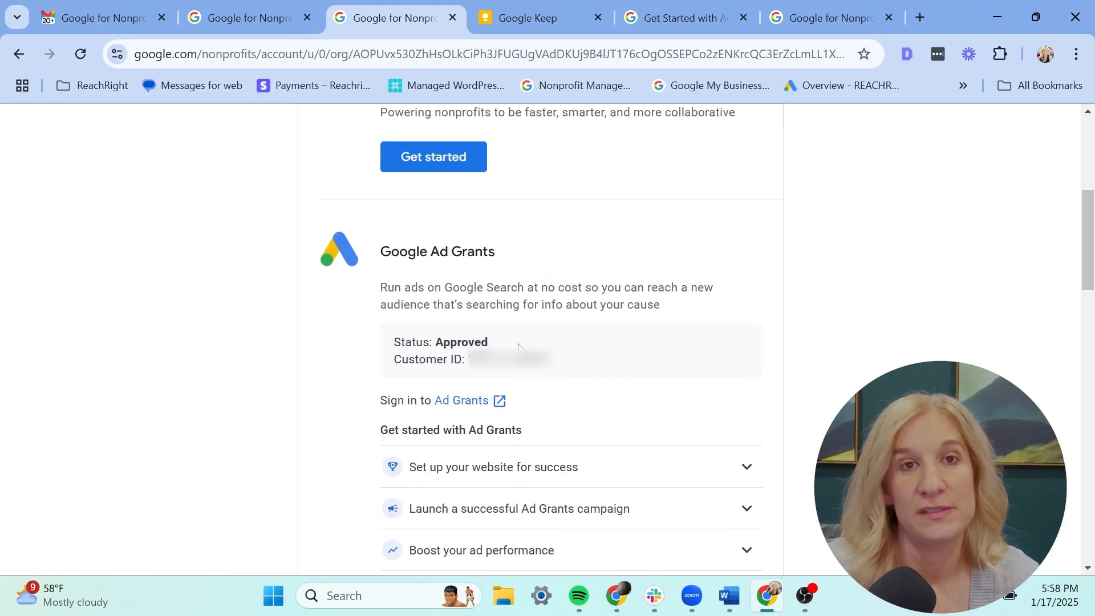
{"action": "scroll", "coordinate": [627, 374], "scroll_direction": "down", "scroll_amount": 1}
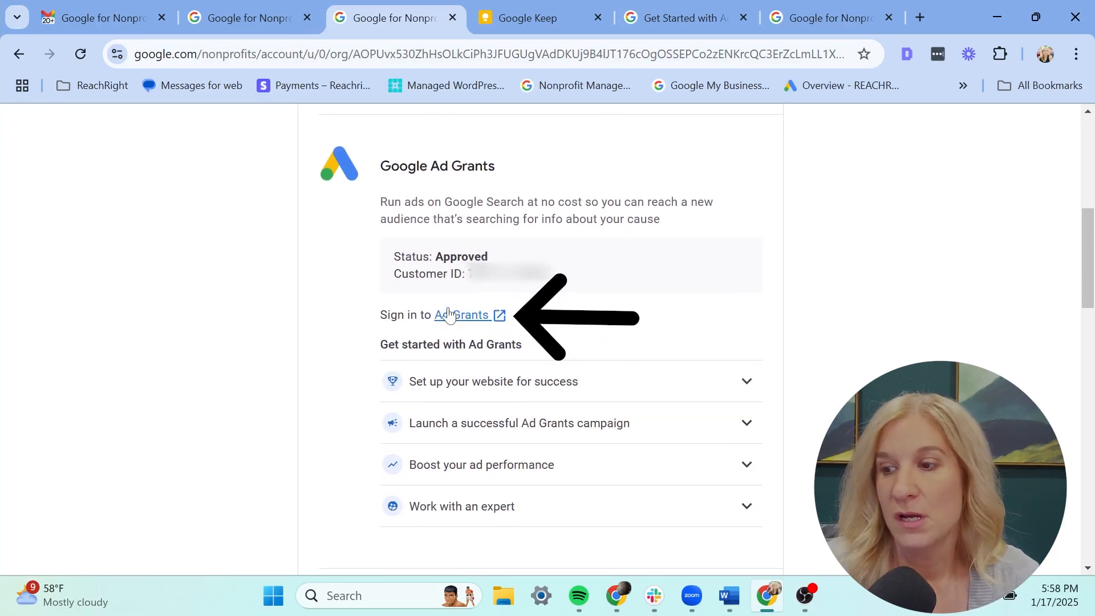
Sign in to Ad Grants and pick the nonprofit's grant account in the Google Ads account list
{"action": "left_click", "coordinate": [459, 316]}
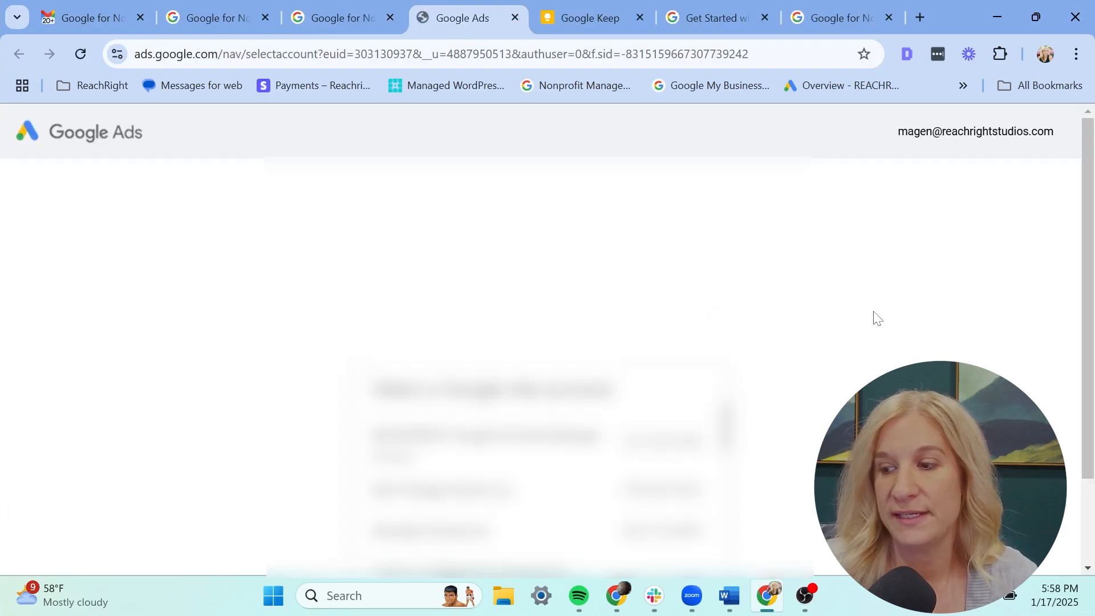
{"action": "scroll", "coordinate": [558, 385], "scroll_direction": "down", "scroll_amount": 5}
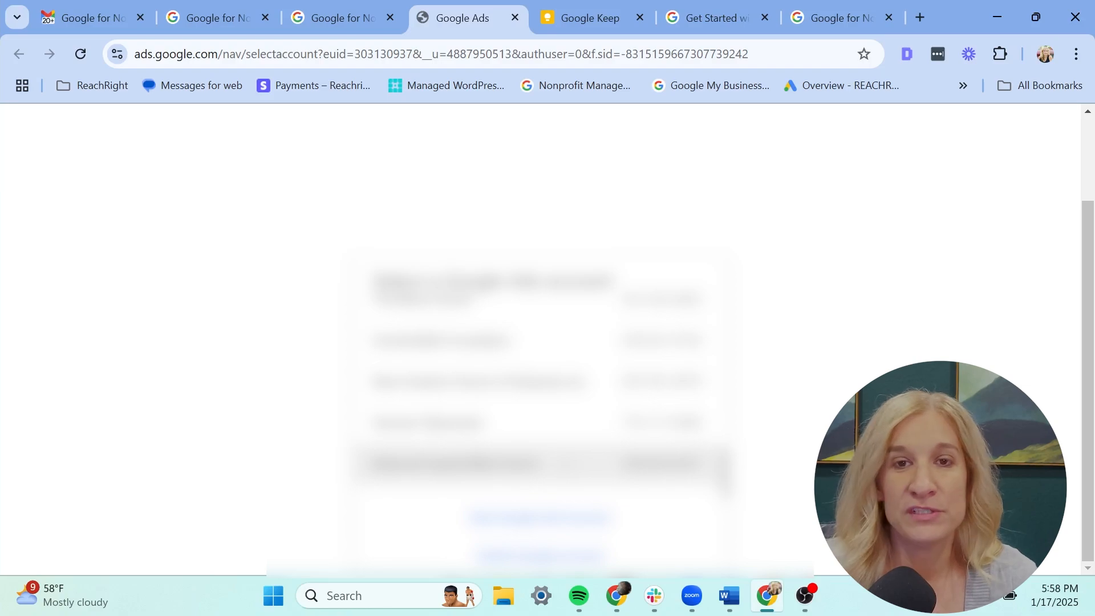
{"action": "left_click", "coordinate": [456, 461]}
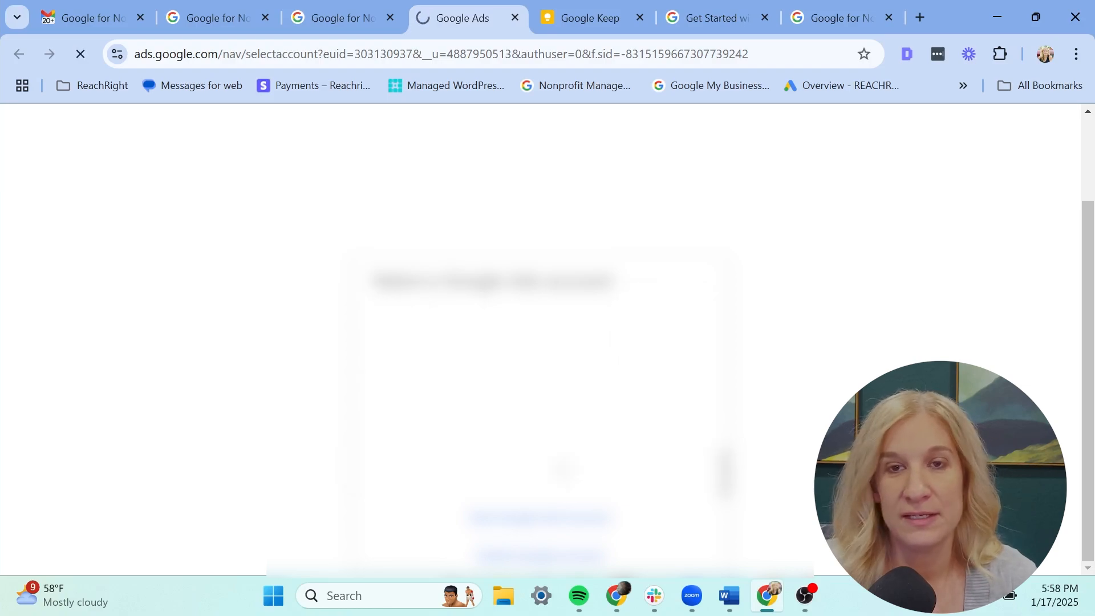